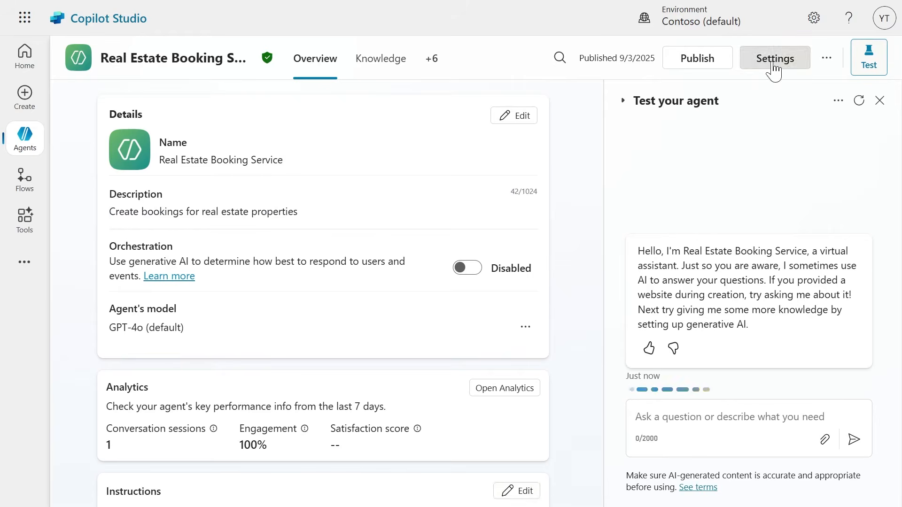
# Open the list of entities in the Real Estate Booking Service agent's settings.
pyautogui.click(774, 65)
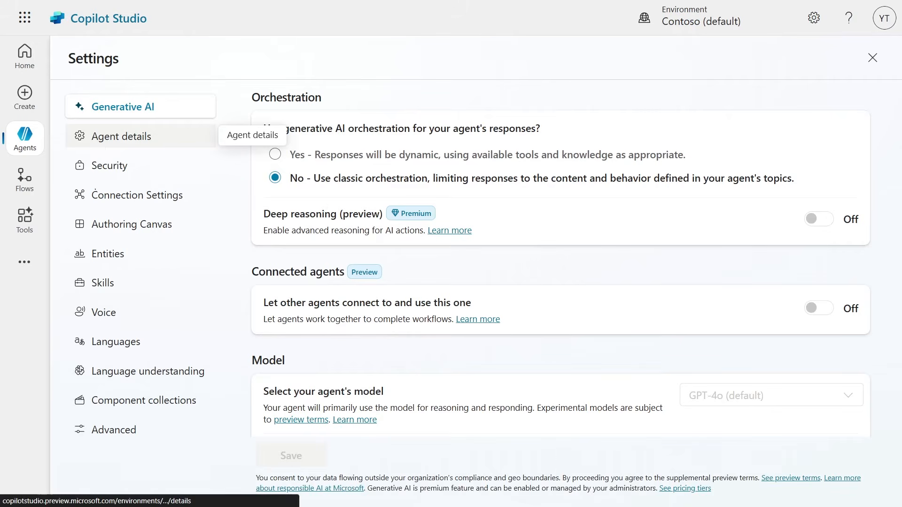
pyautogui.moveTo(89, 266); pyautogui.dragTo(139, 264)
pyautogui.moveTo(61, 65)
pyautogui.mouseDown()
pyautogui.moveTo(48, 166)
pyautogui.moveTo(69, 236)
pyautogui.mouseUp()
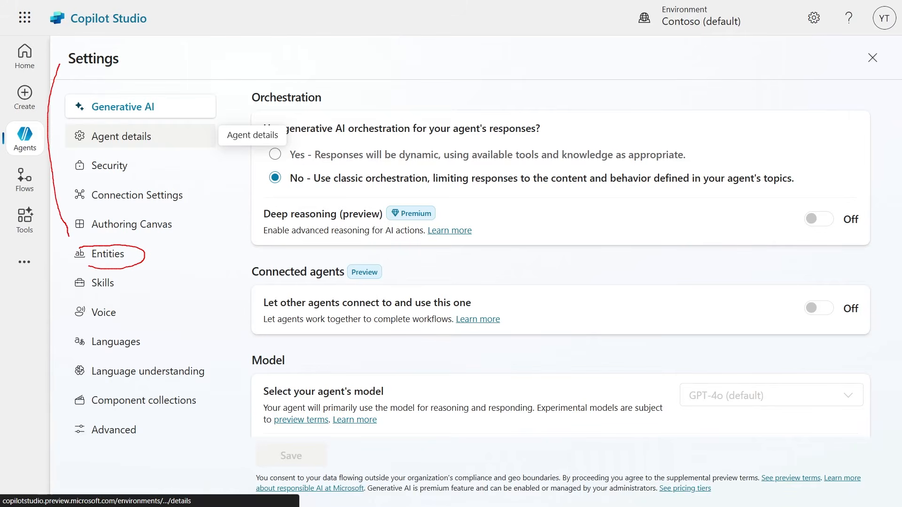
pyautogui.press('Escape')
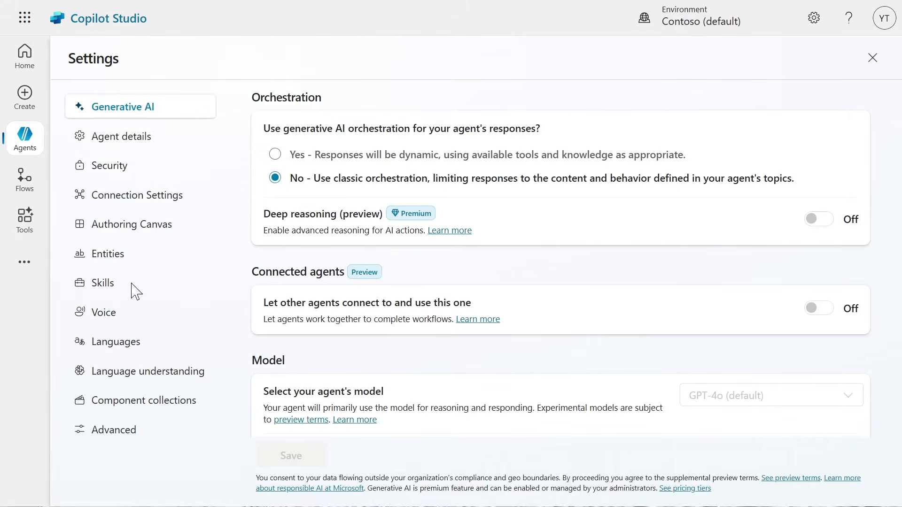
pyautogui.click(110, 256)
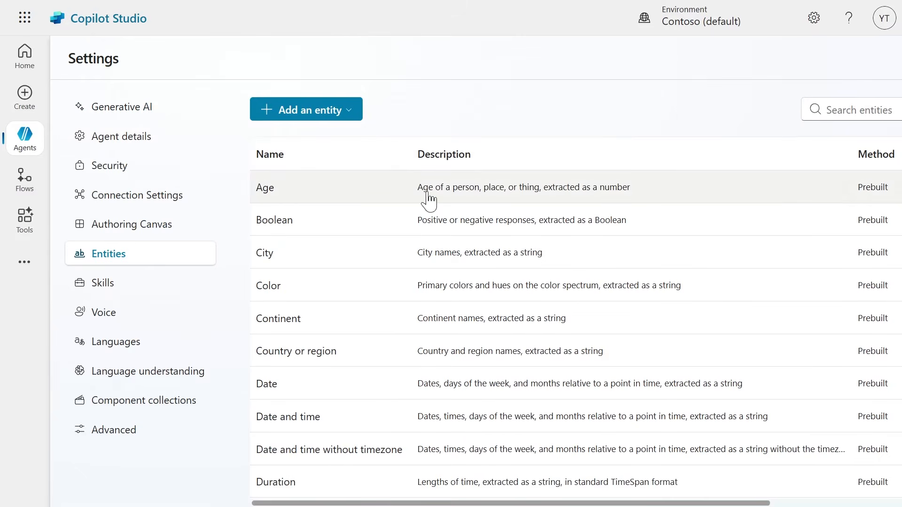
# Examine the description, method and usage examples of the prebuilt Age entity, and close its details.
pyautogui.moveTo(857, 188); pyautogui.dragTo(892, 190)
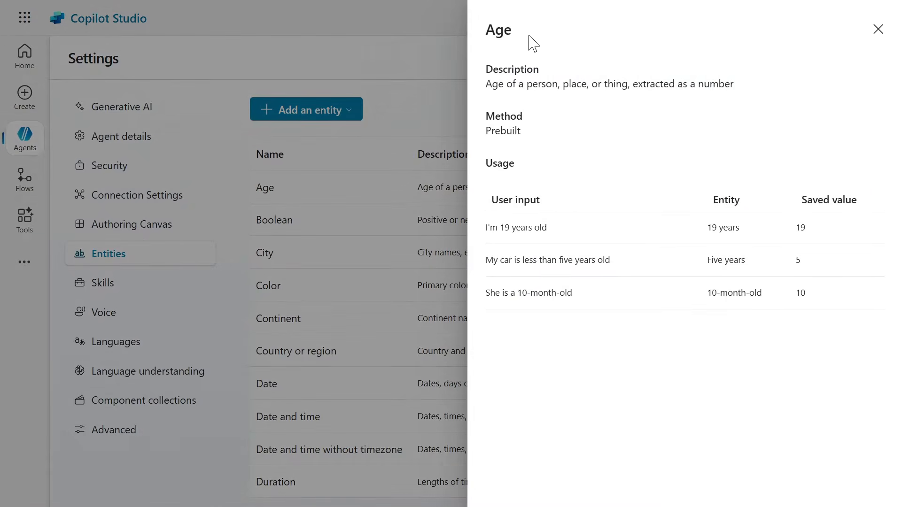
pyautogui.moveTo(478, 81); pyautogui.dragTo(597, 84)
pyautogui.moveTo(485, 131); pyautogui.dragTo(507, 132)
pyautogui.click(876, 29)
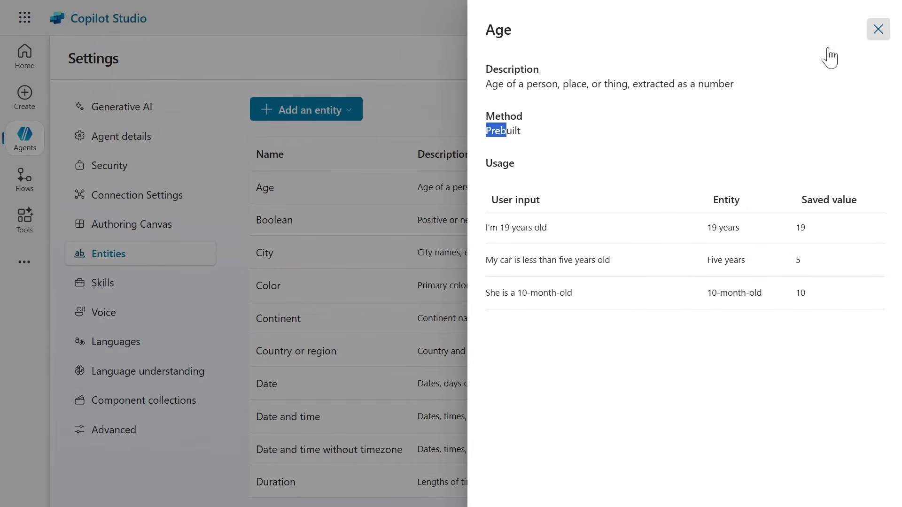
# Create a new closed list entity and name it Property Type.
pyautogui.click(307, 112)
pyautogui.click(311, 137)
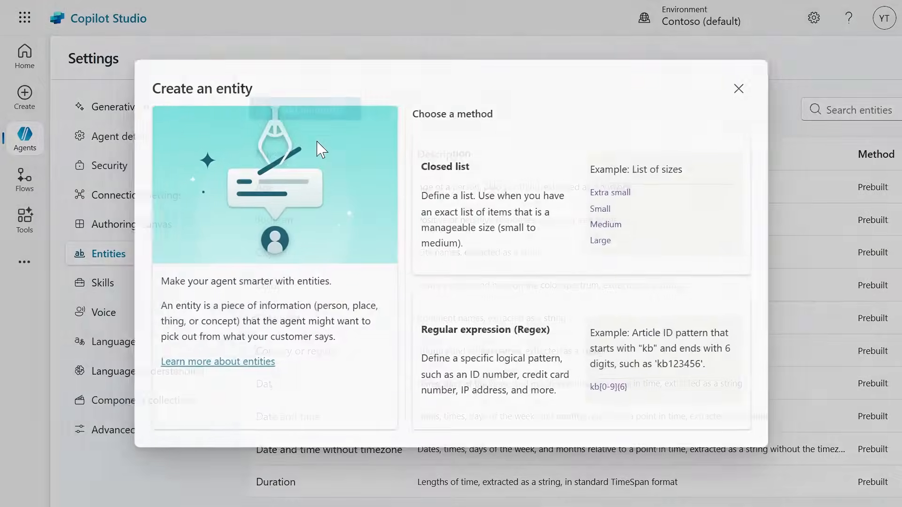
pyautogui.click(521, 210)
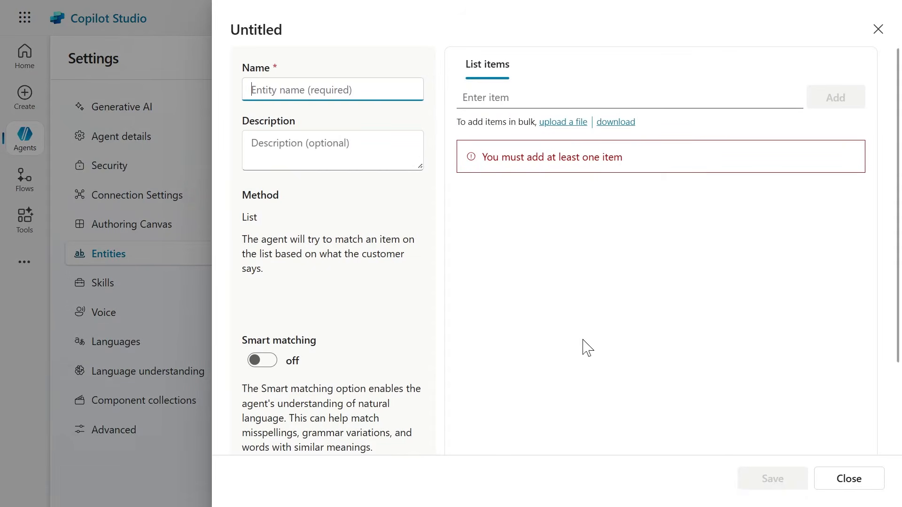
pyautogui.click(303, 89)
pyautogui.write('Pr')
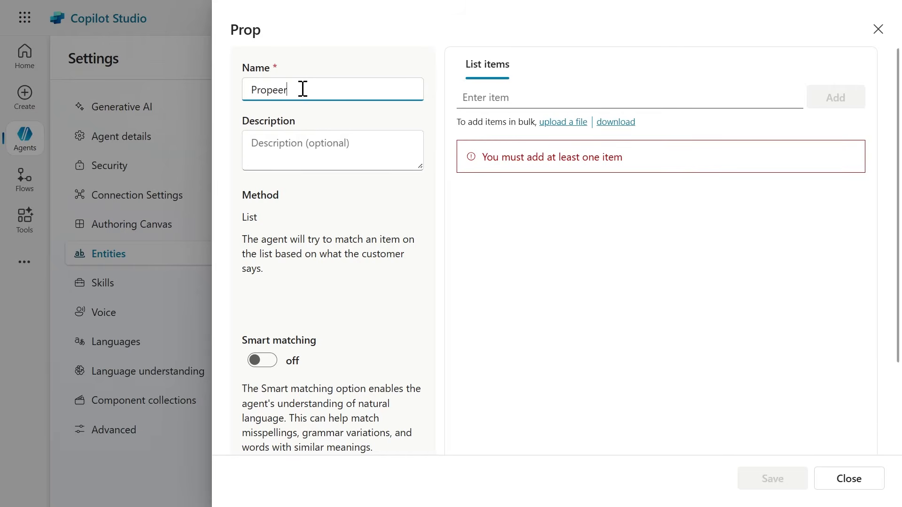
pyautogui.write('operty Type')
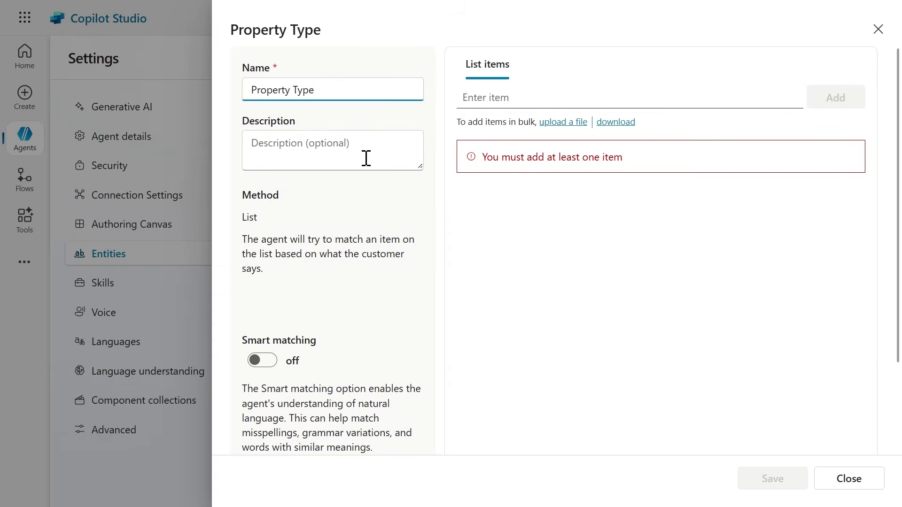
# Add Apartment and Condominium as list items of the Property Type entity.
pyautogui.click(500, 97)
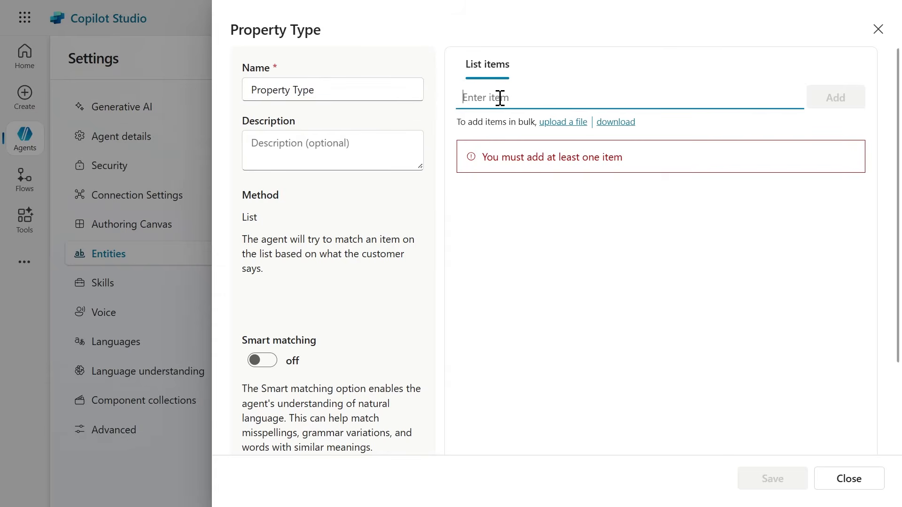
pyautogui.write('Apart')
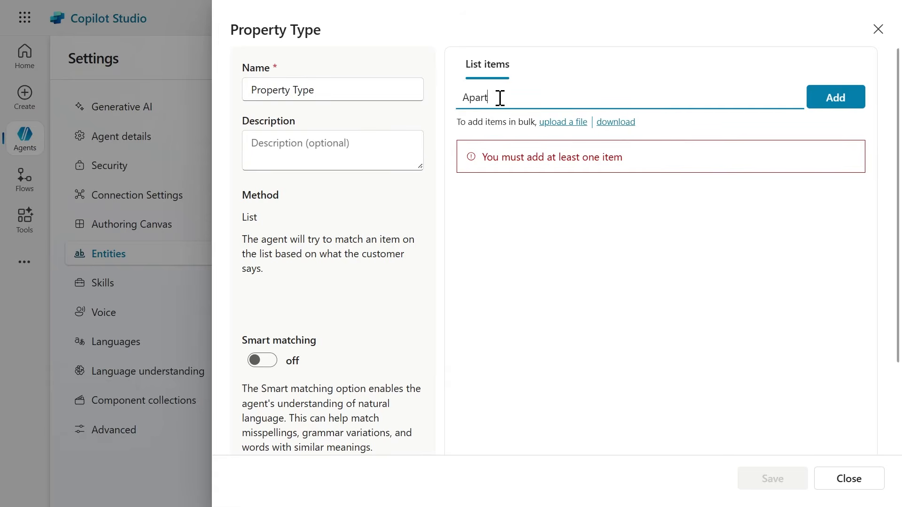
pyautogui.write('ment')
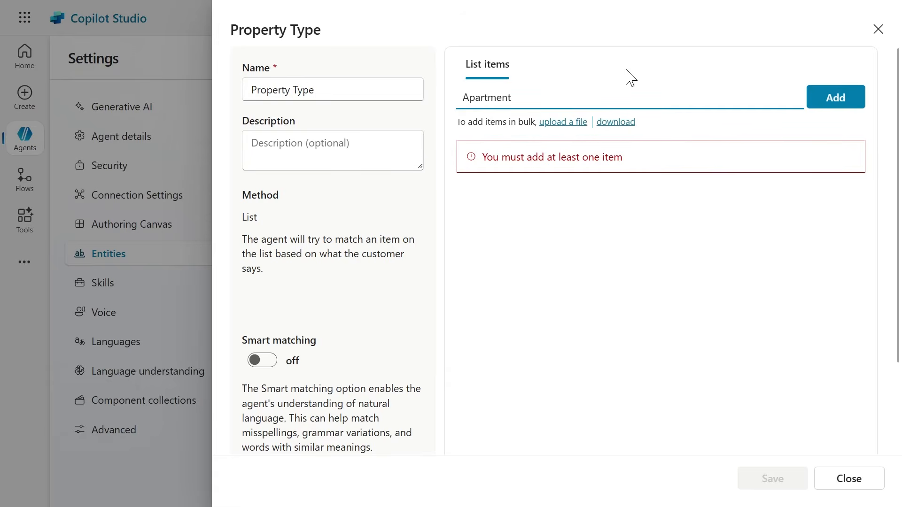
pyautogui.click(835, 101)
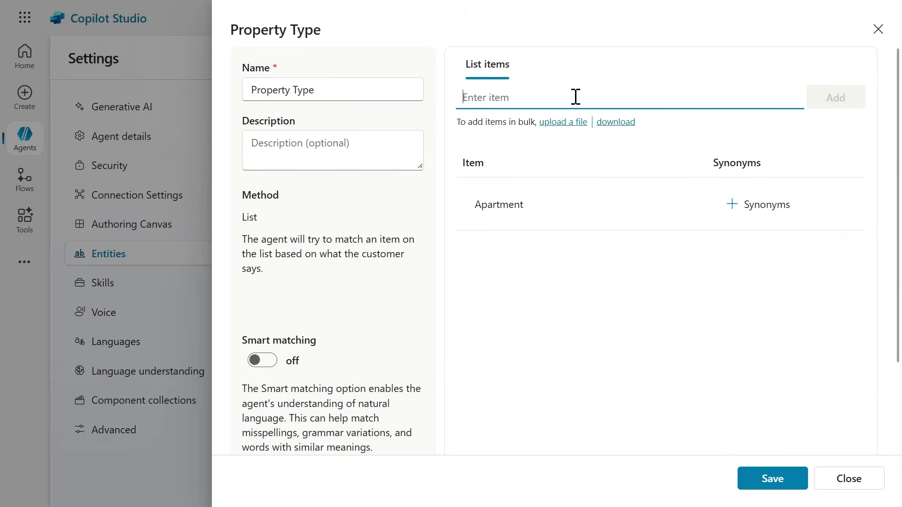
pyautogui.write('Condominium')
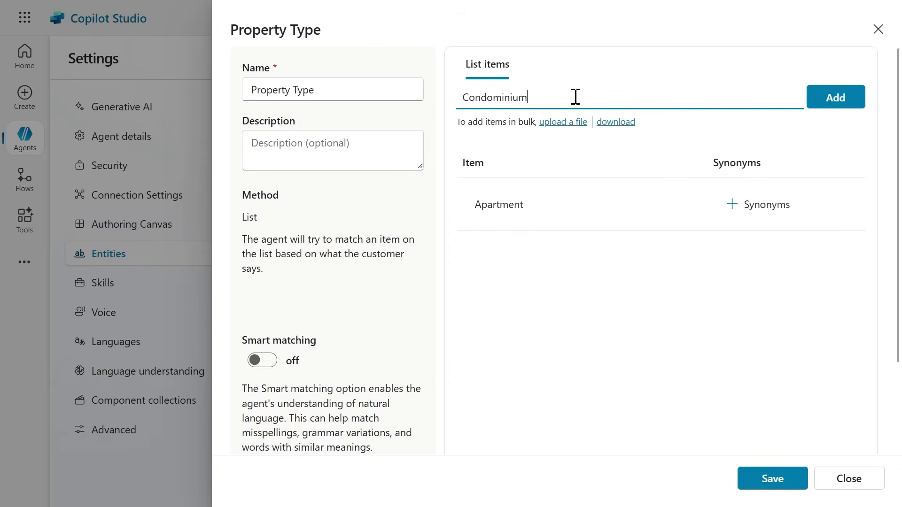
pyautogui.click(828, 98)
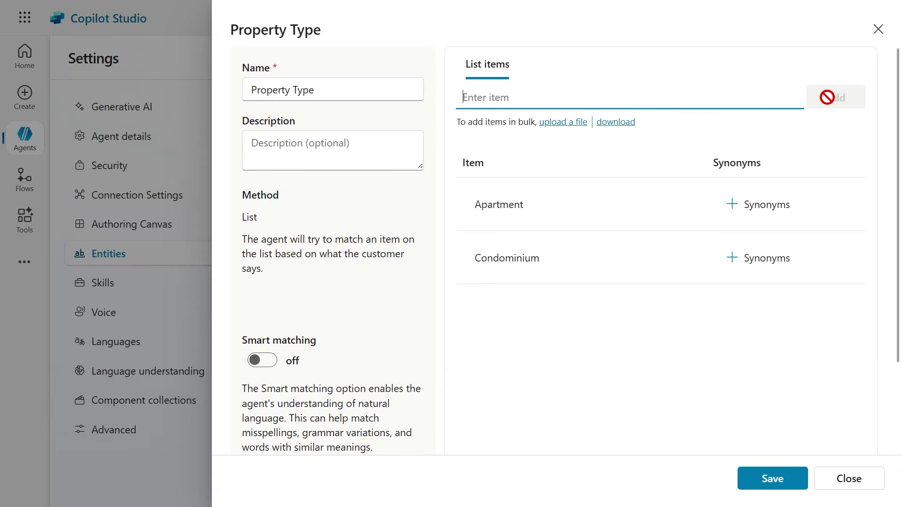
# Add Duplex and House as further list items of the Property Type entity.
pyautogui.write('Dupl')
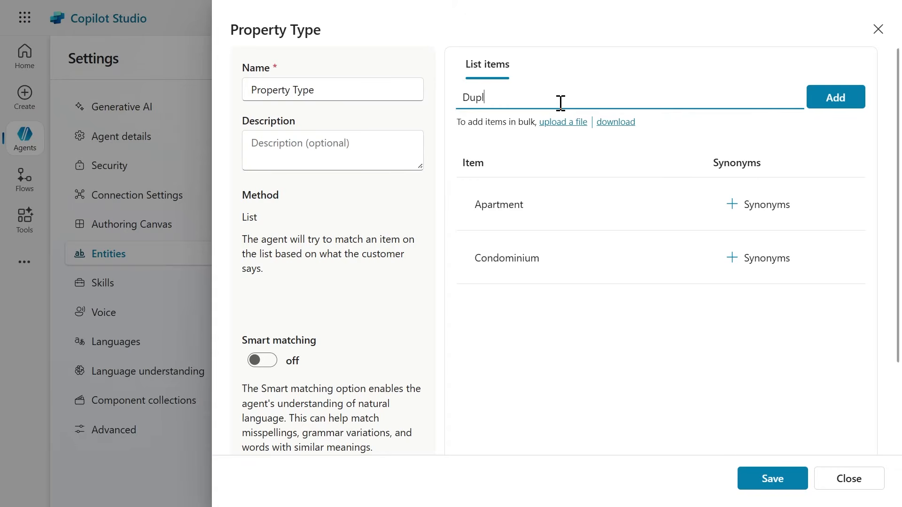
pyautogui.write('ex')
pyautogui.click(835, 98)
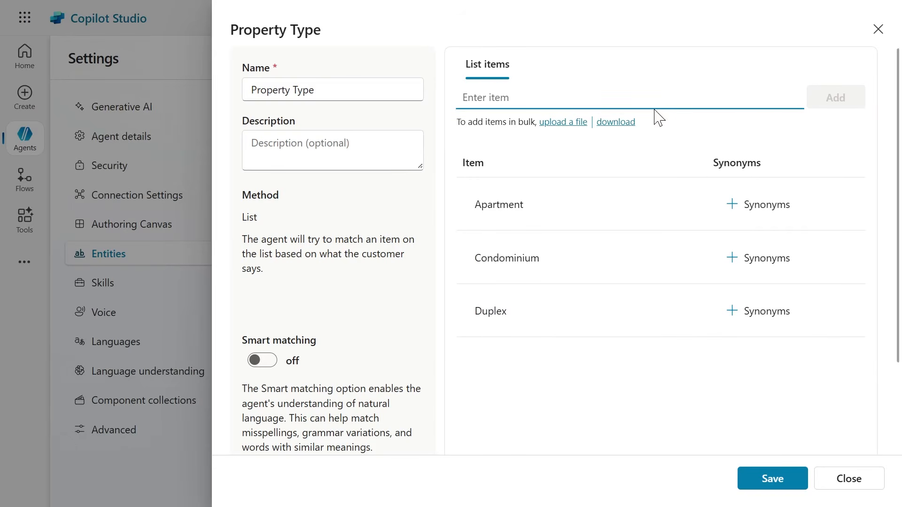
pyautogui.write('House')
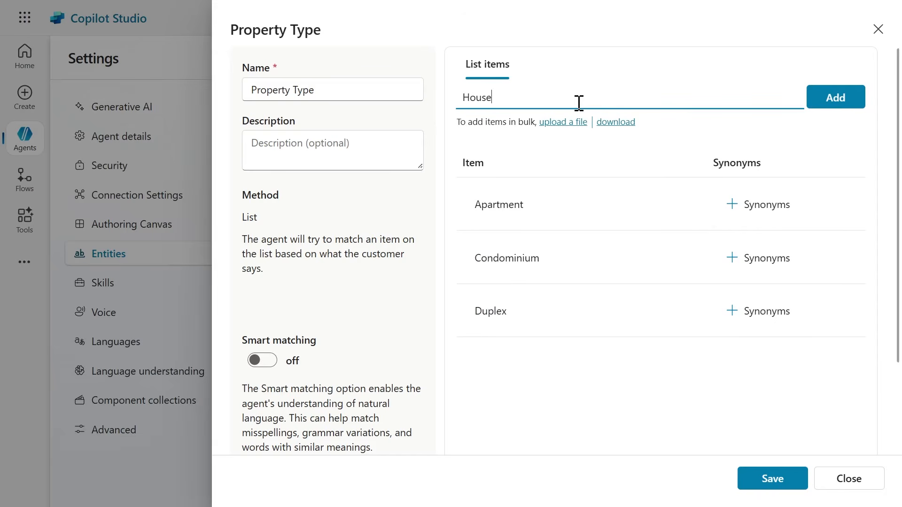
pyautogui.click(838, 104)
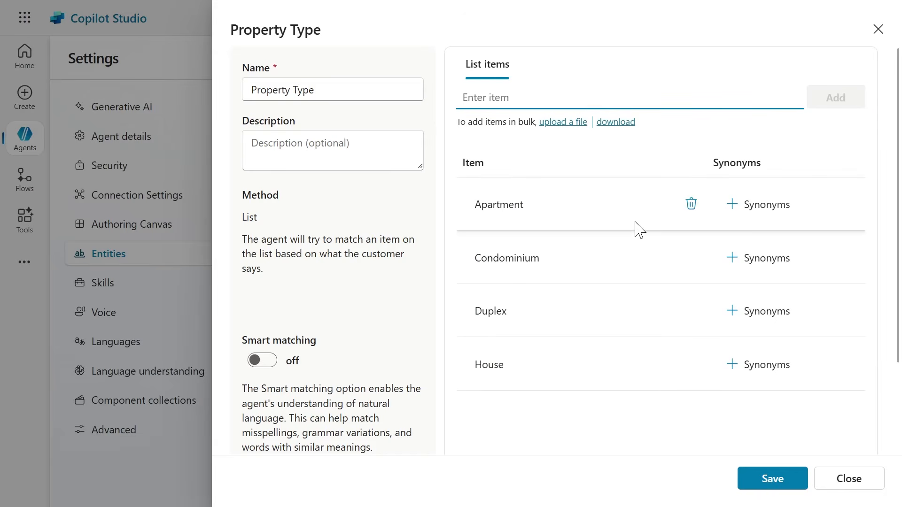
# Add Flat as a synonym for the Apartment item.
pyautogui.click(759, 207)
pyautogui.click(342, 118)
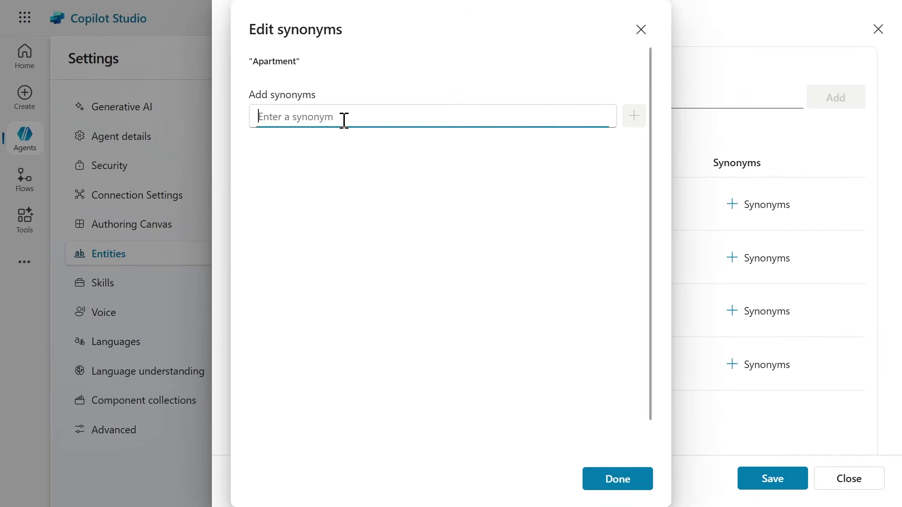
pyautogui.write('Flat')
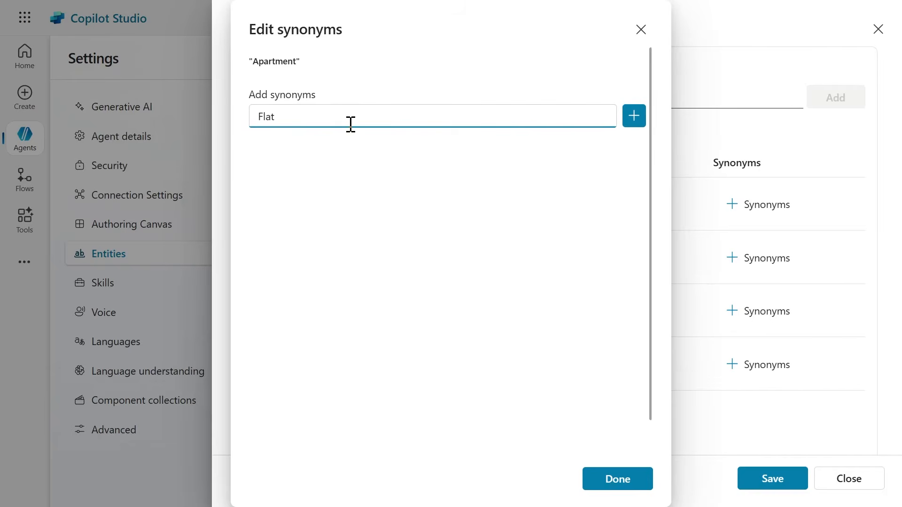
pyautogui.moveTo(620, 132)
pyautogui.mouseDown()
pyautogui.moveTo(602, 110)
pyautogui.moveTo(643, 133)
pyautogui.mouseUp()
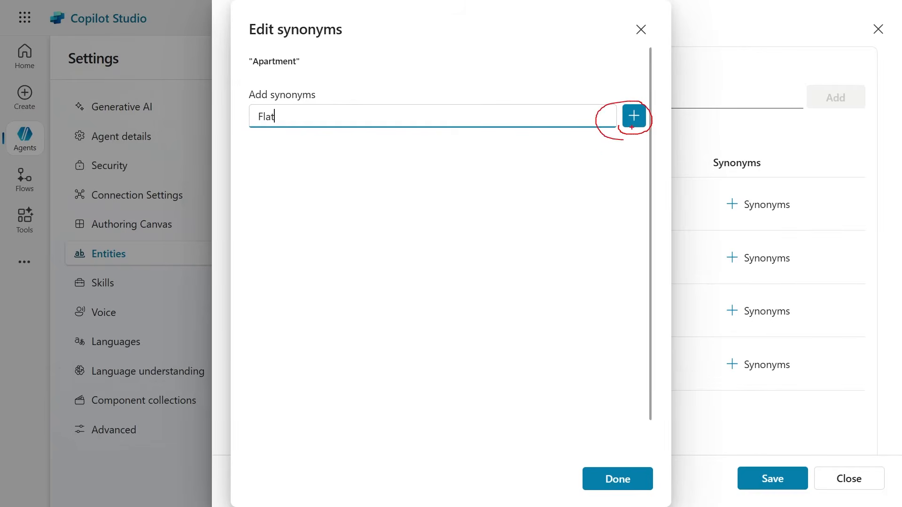
pyautogui.click(634, 122)
pyautogui.click(634, 484)
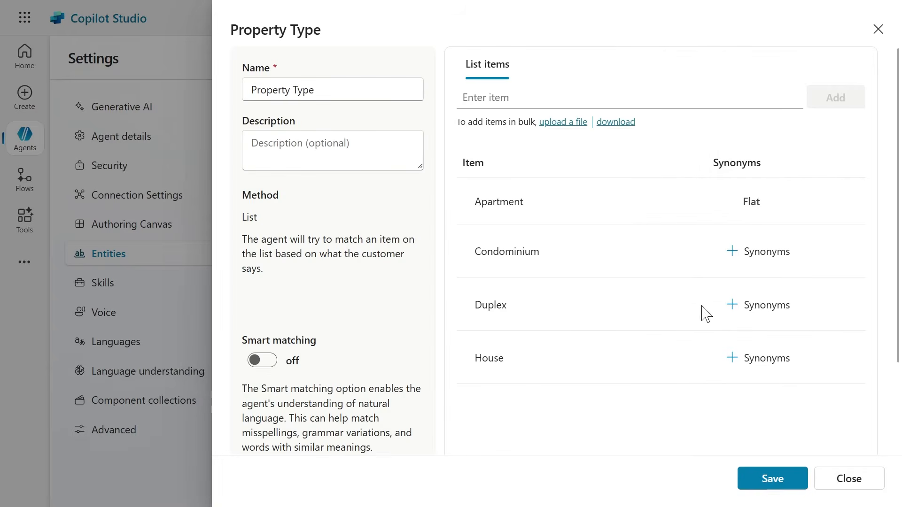
# Add Townhouse as a synonym for the Condominium item.
pyautogui.click(771, 253)
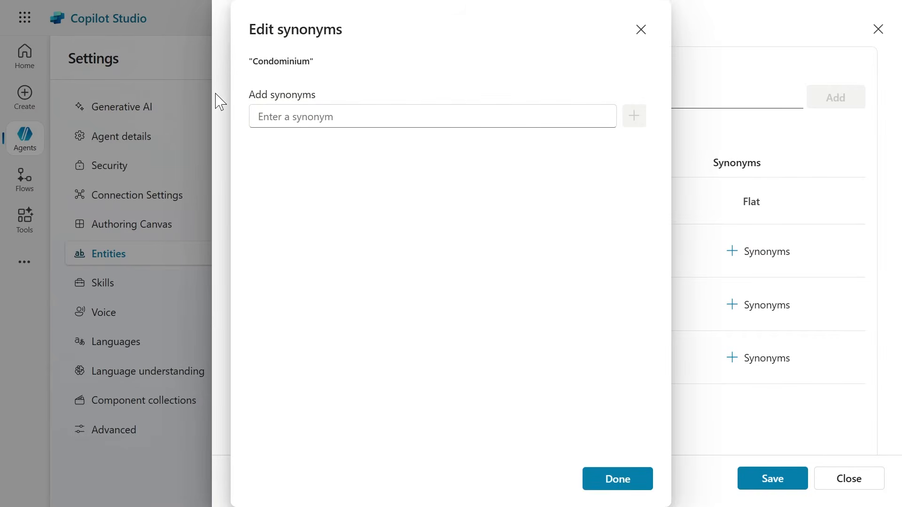
pyautogui.click(288, 118)
pyautogui.write('Townhouse')
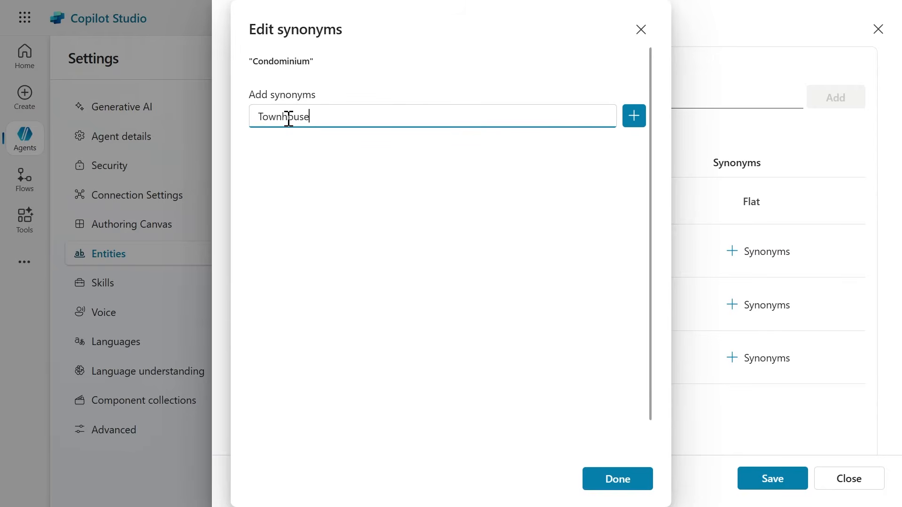
pyautogui.click(639, 115)
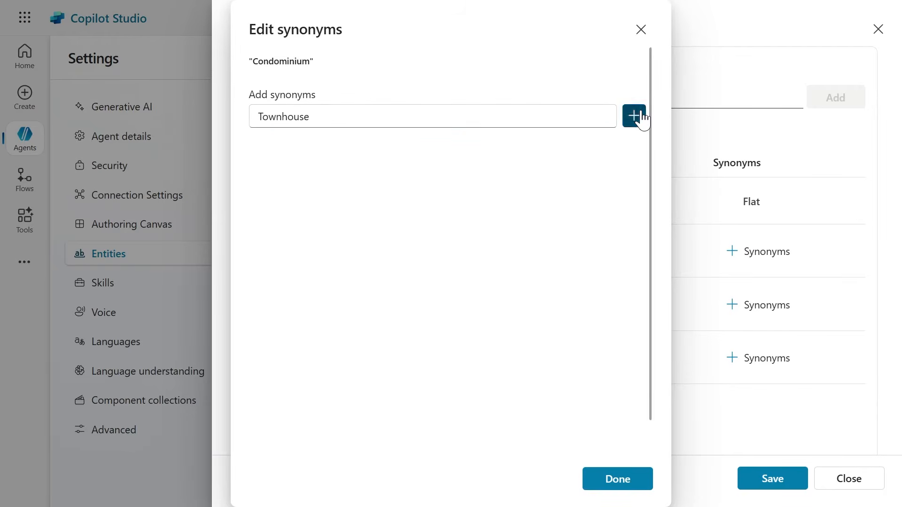
pyautogui.click(625, 486)
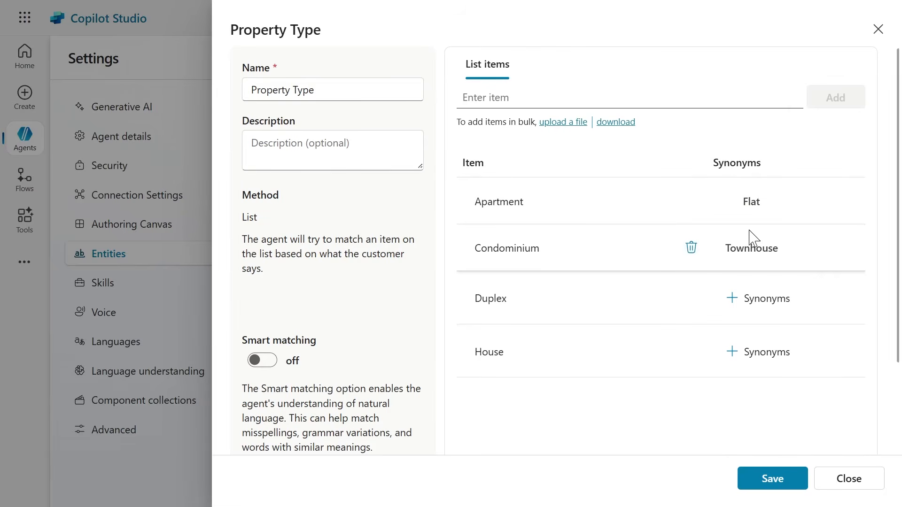
# Add Single-family home as a synonym for the House item.
pyautogui.click(746, 357)
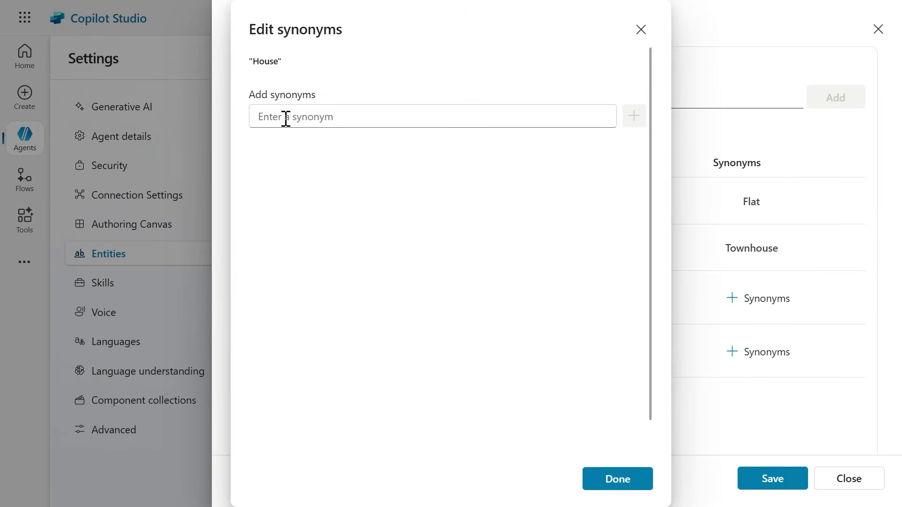
pyautogui.click(287, 115)
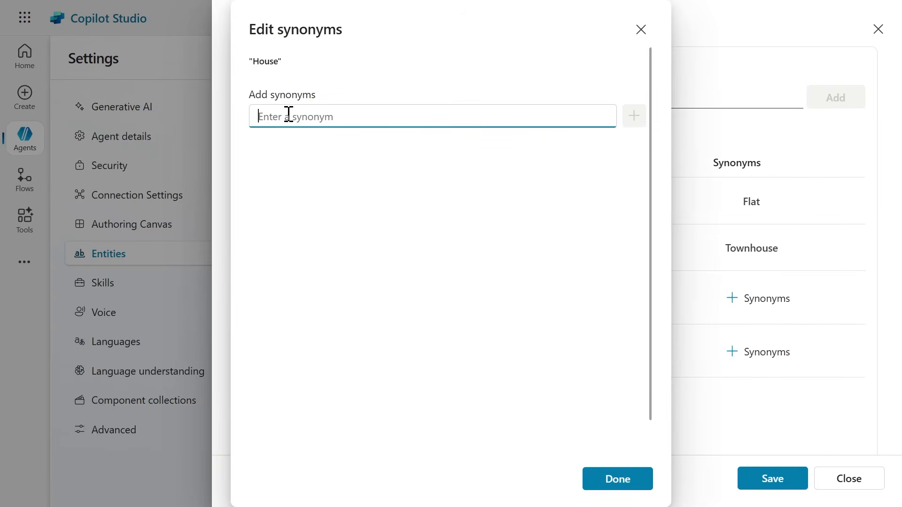
pyautogui.write('Single-family home')
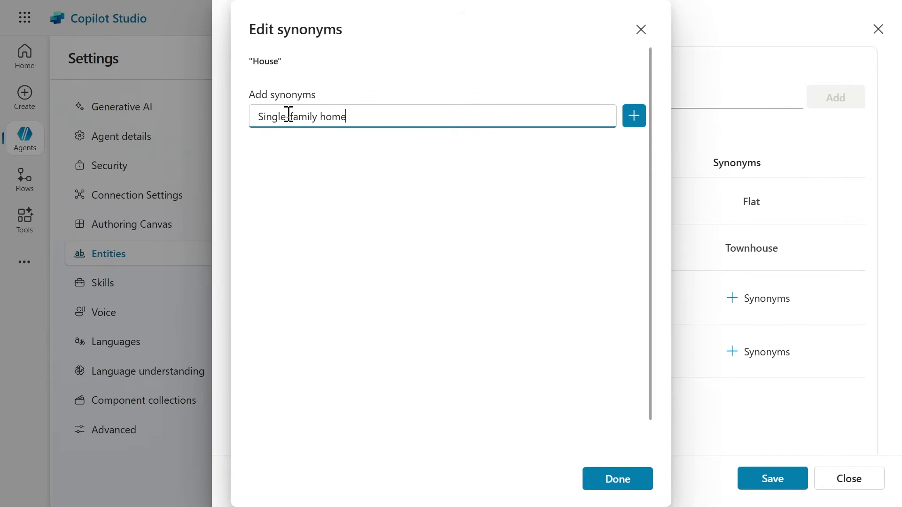
pyautogui.click(632, 118)
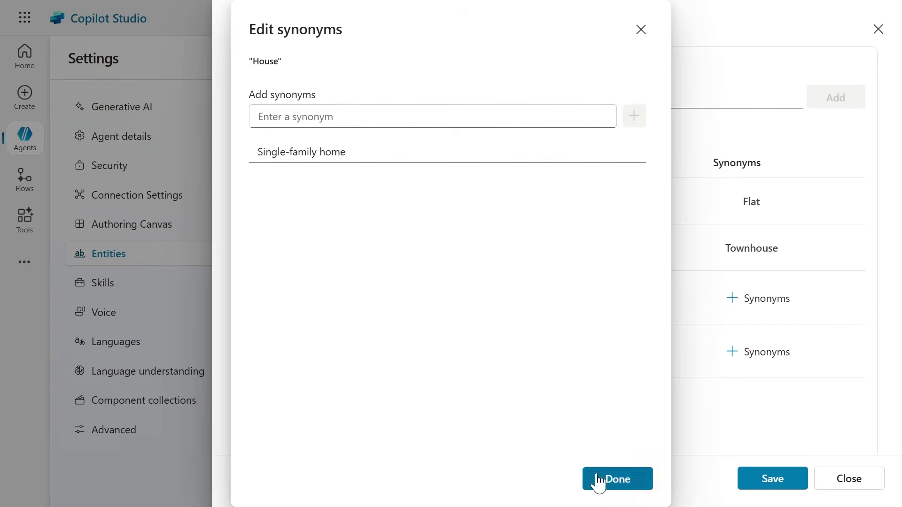
pyautogui.click(611, 483)
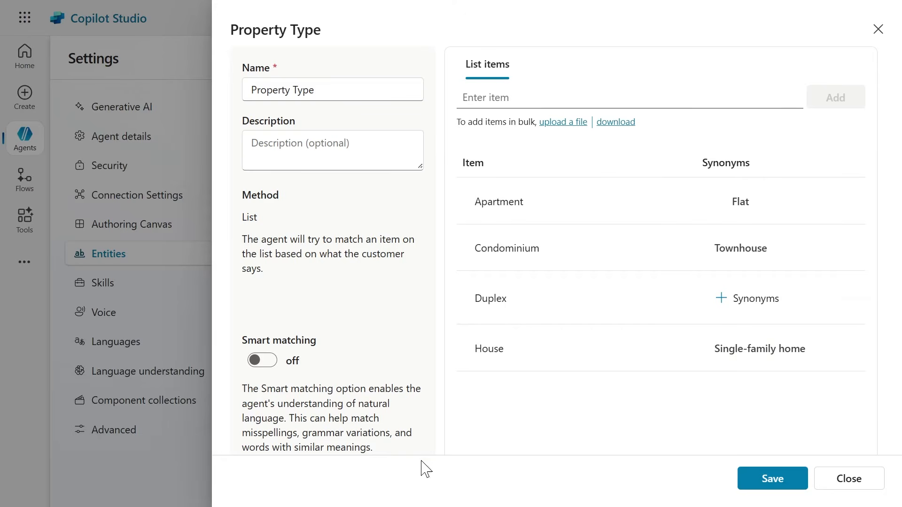
# Turn on smart matching for the Property Type entity, save the changes and close its details.
pyautogui.scroll(-1, 271, 329)
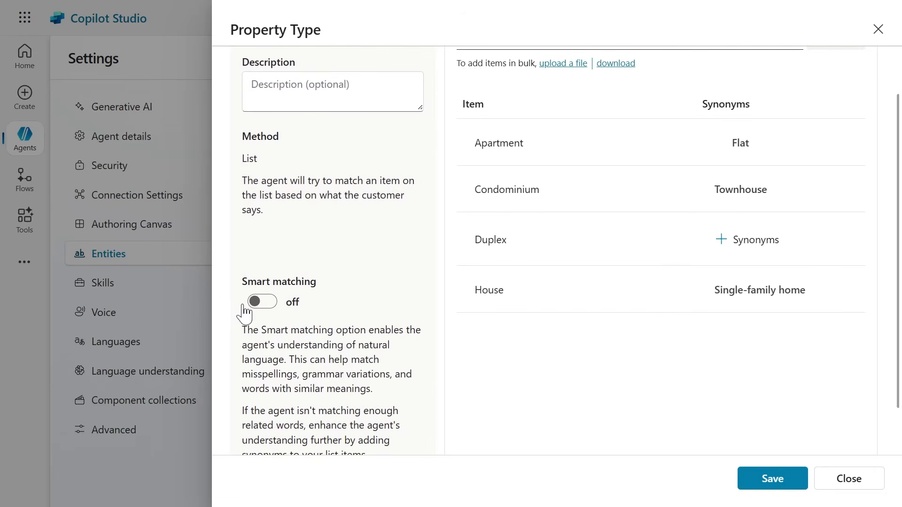
pyautogui.scroll(-1, 241, 305)
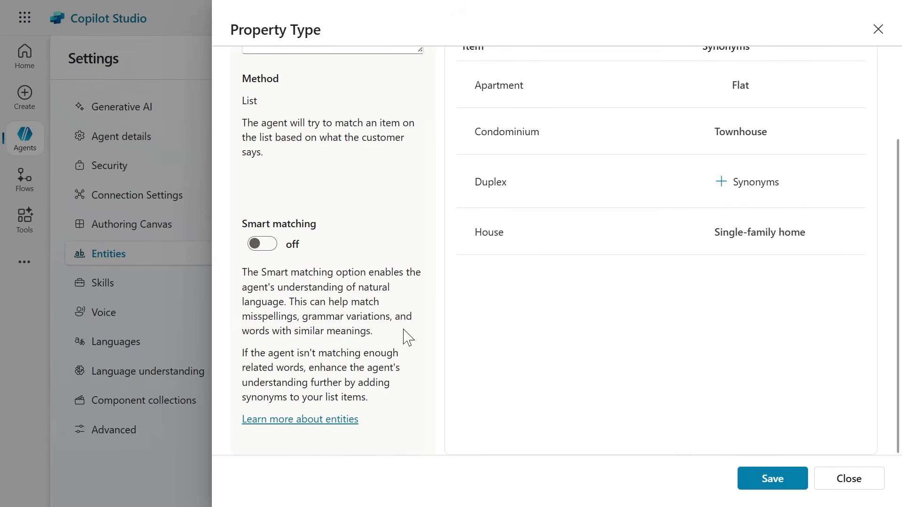
pyautogui.click(261, 246)
pyautogui.scroll(3, 357, 362)
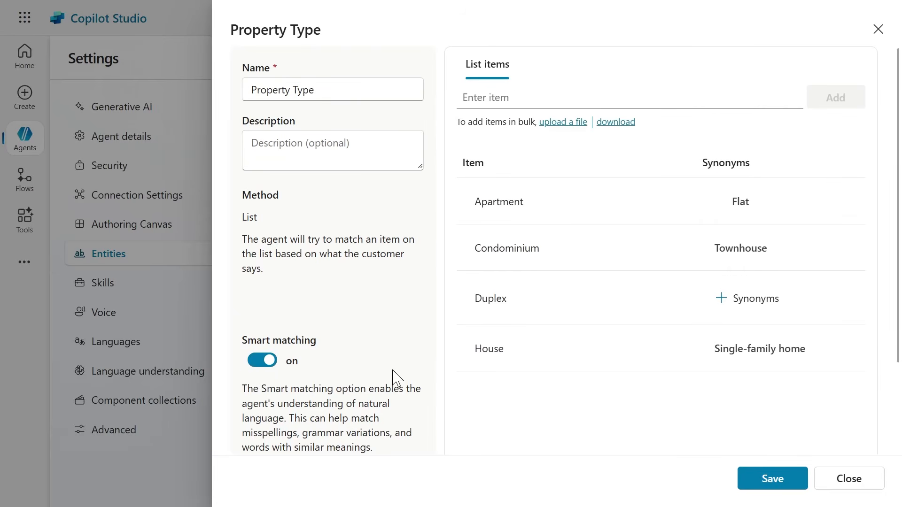
pyautogui.click(767, 477)
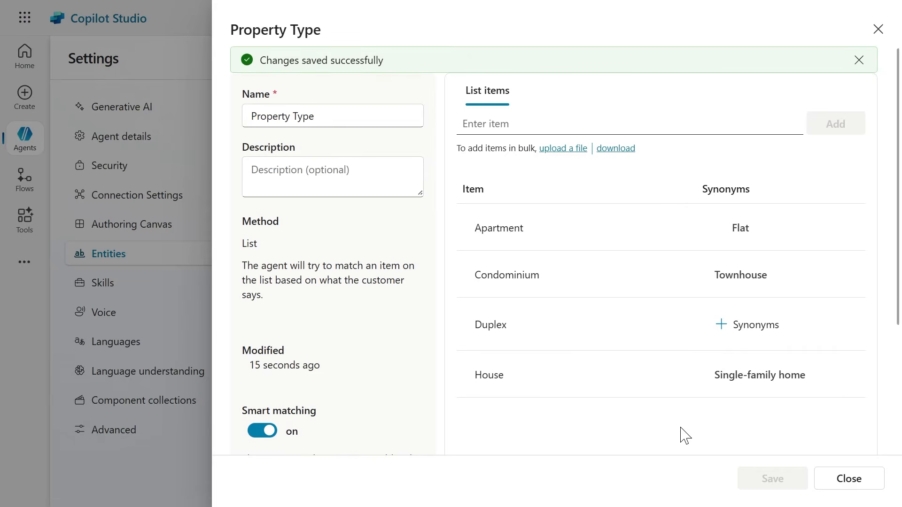
pyautogui.click(870, 486)
pyautogui.scroll(10, 413, 238)
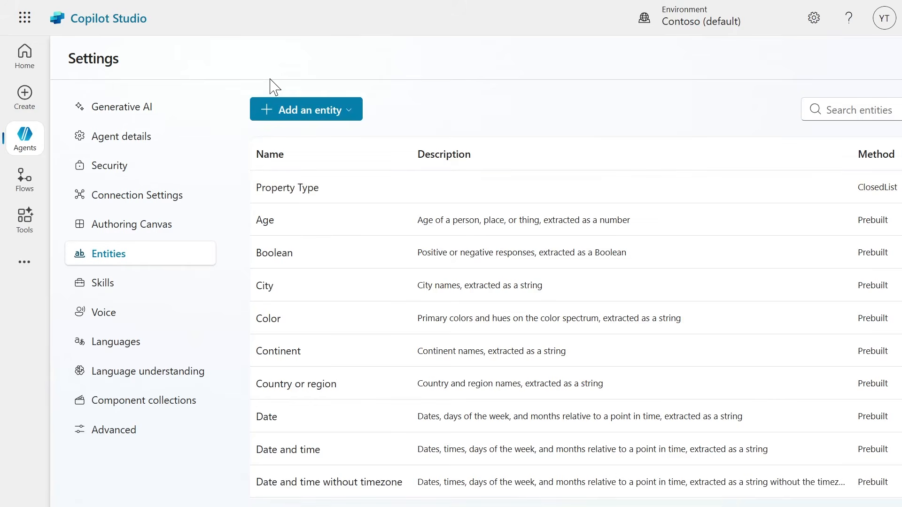
# Create a new regular expression (Regex) entity and name it Number of Bedrooms.
pyautogui.click(299, 115)
pyautogui.click(305, 146)
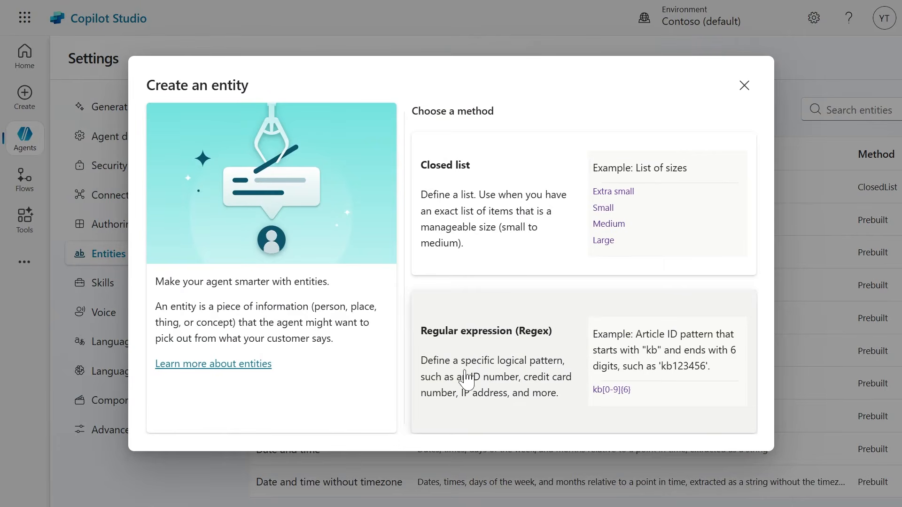
pyautogui.click(530, 386)
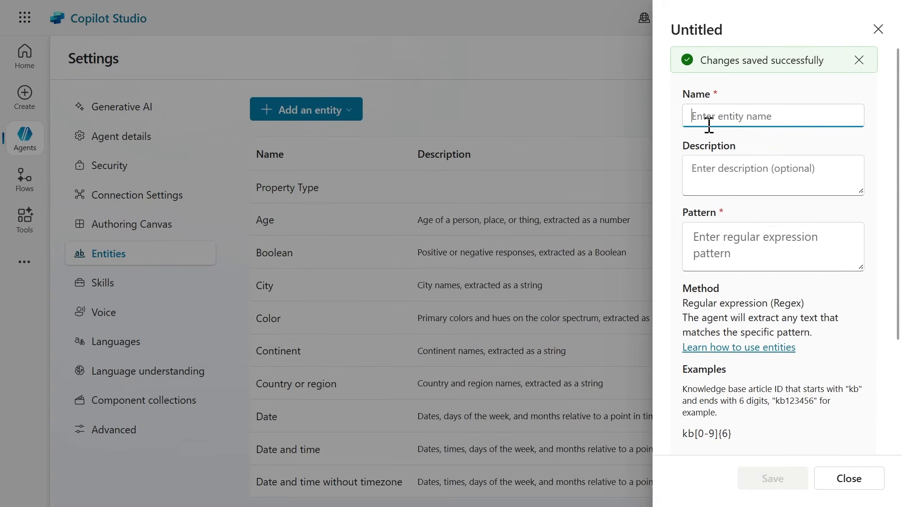
pyautogui.write('Number')
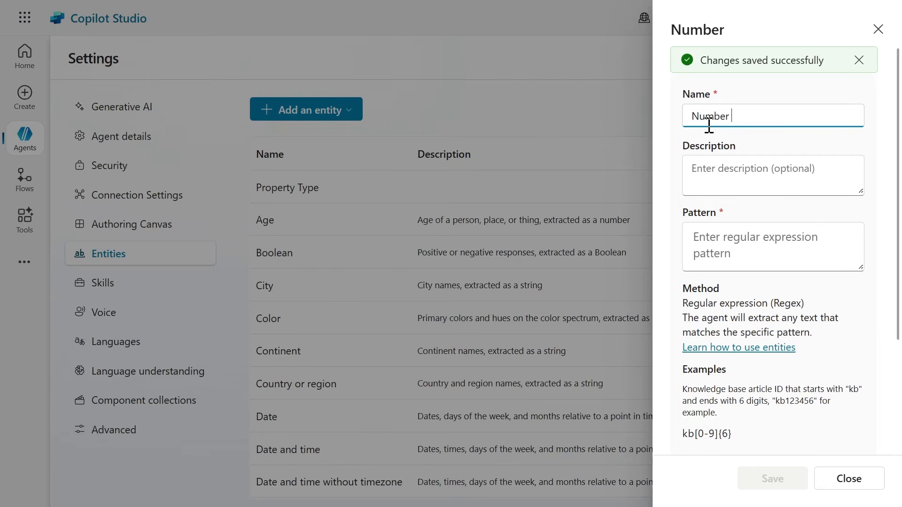
pyautogui.write(' of Bedr')
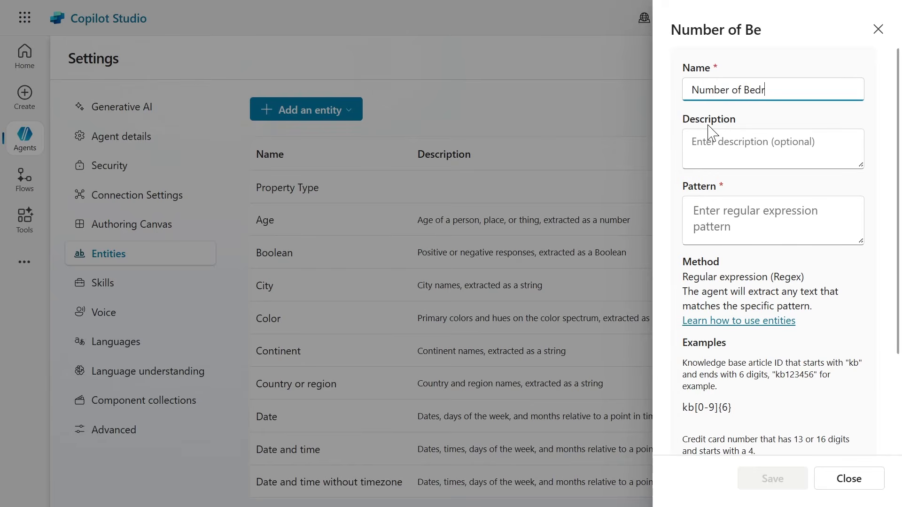
pyautogui.write('ooms')
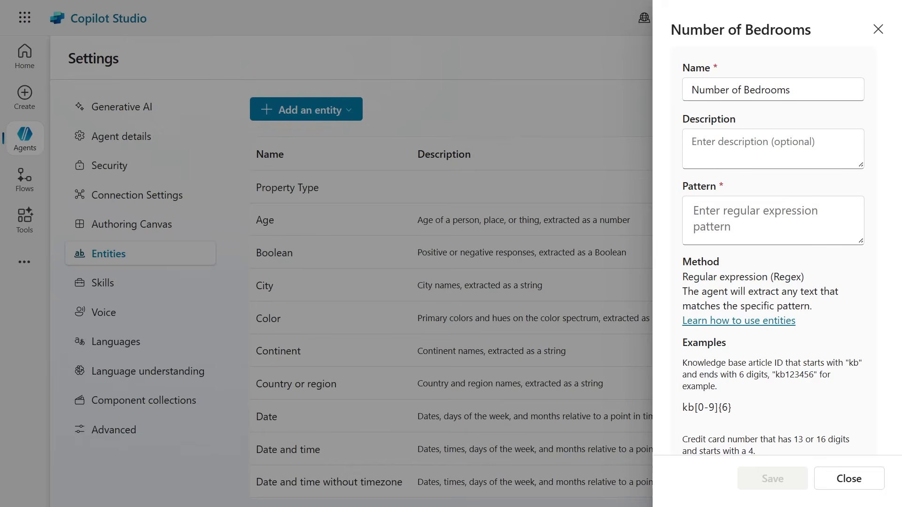
pyautogui.click(739, 201)
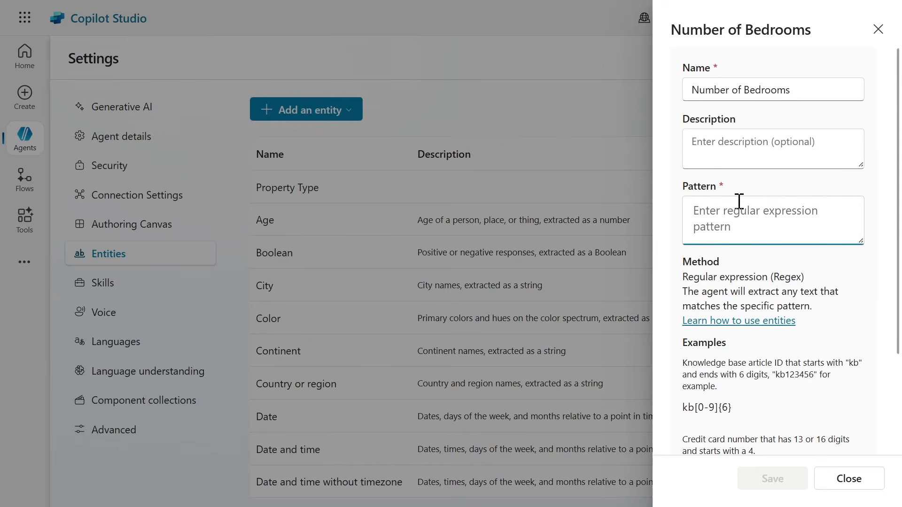
pyautogui.write('·\tWeek 4: Demystifying Agent Orchestration')
pyautogui.hotkey('ctrl', 'a')
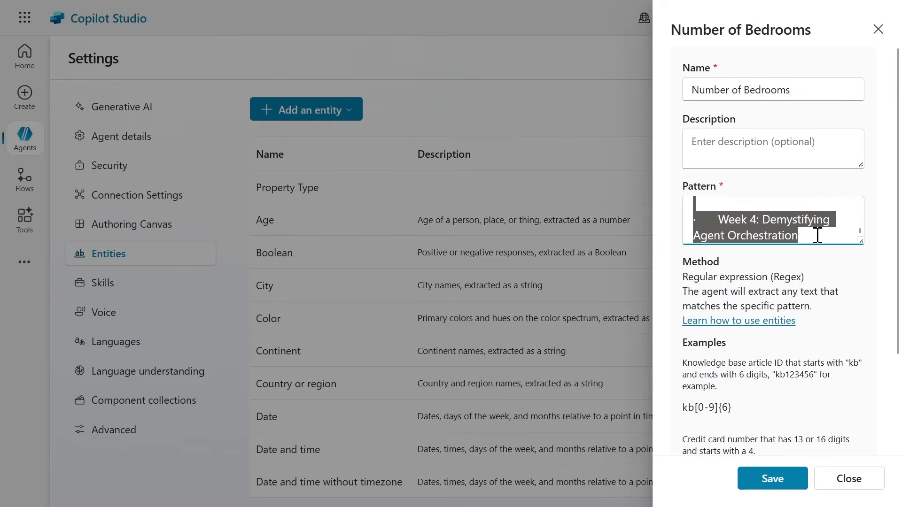
pyautogui.press('BackSpace')
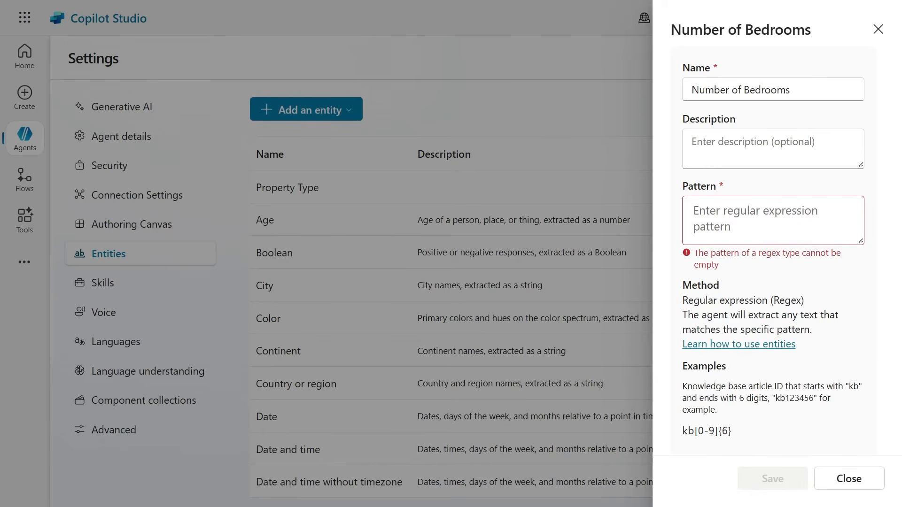
# Set the regular expression pattern of the Number of Bedrooms entity to [1-5].
pyautogui.click(698, 207)
pyautogui.write('[1-5]')
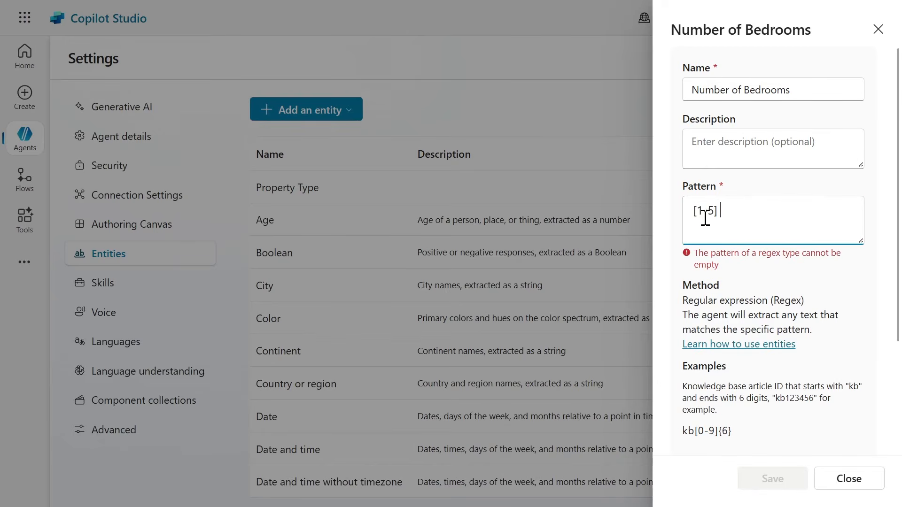
pyautogui.click(693, 213)
pyautogui.click(728, 206)
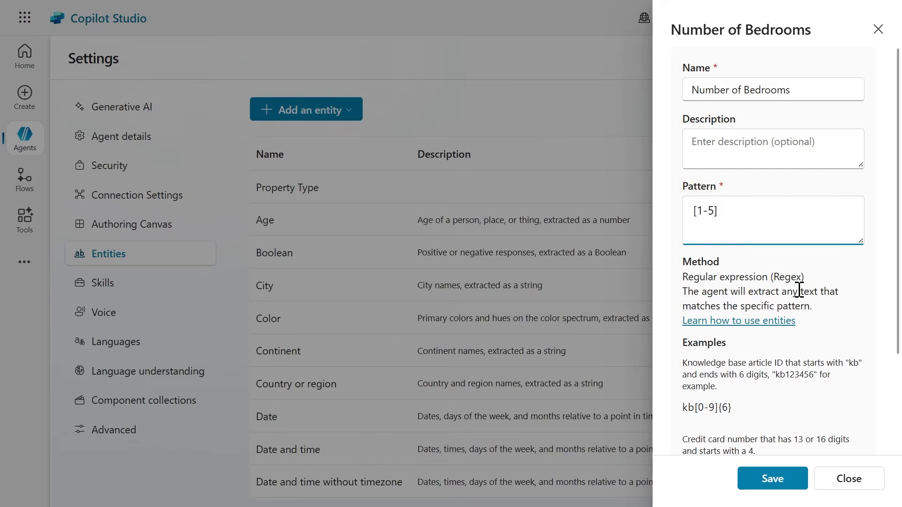
# Review the regex method description and example patterns, and save and close the Number of Bedrooms entity.
pyautogui.moveTo(683, 277); pyautogui.dragTo(855, 315)
pyautogui.click(712, 376)
pyautogui.scroll(-3, 781, 376)
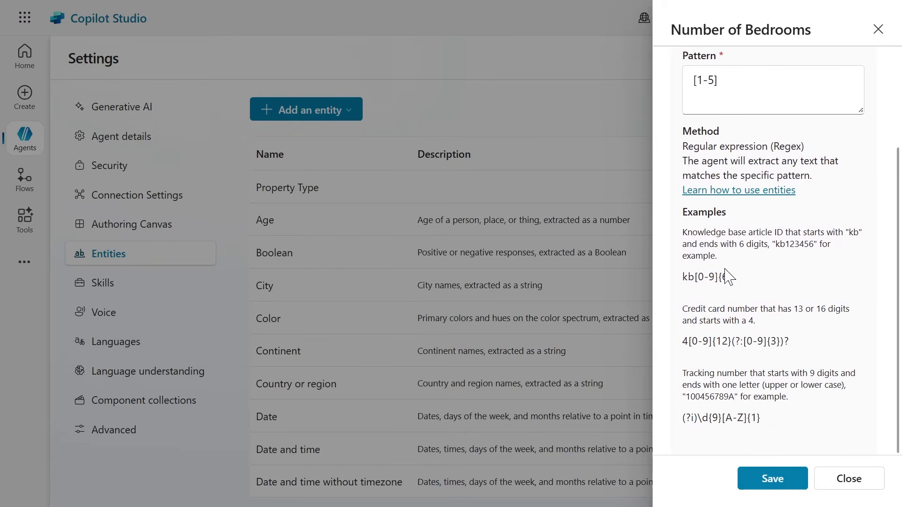
pyautogui.tripleClick(691, 280)
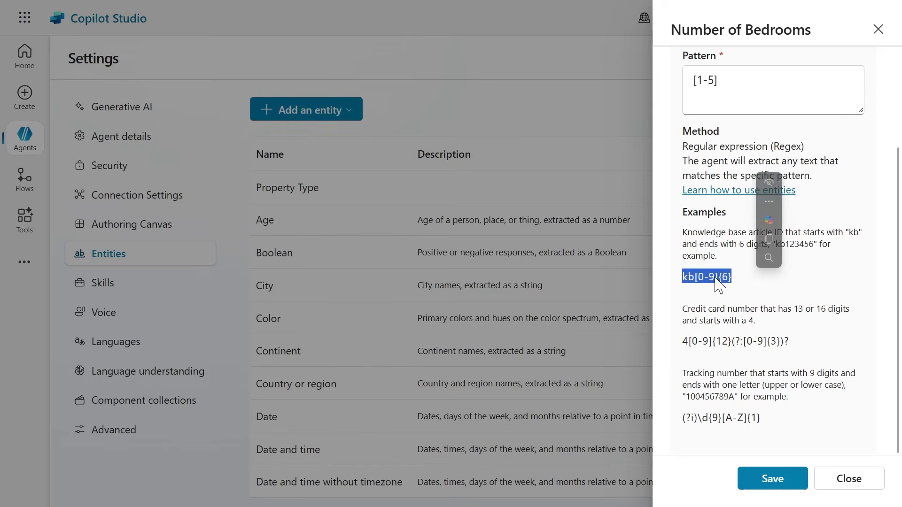
pyautogui.click(762, 385)
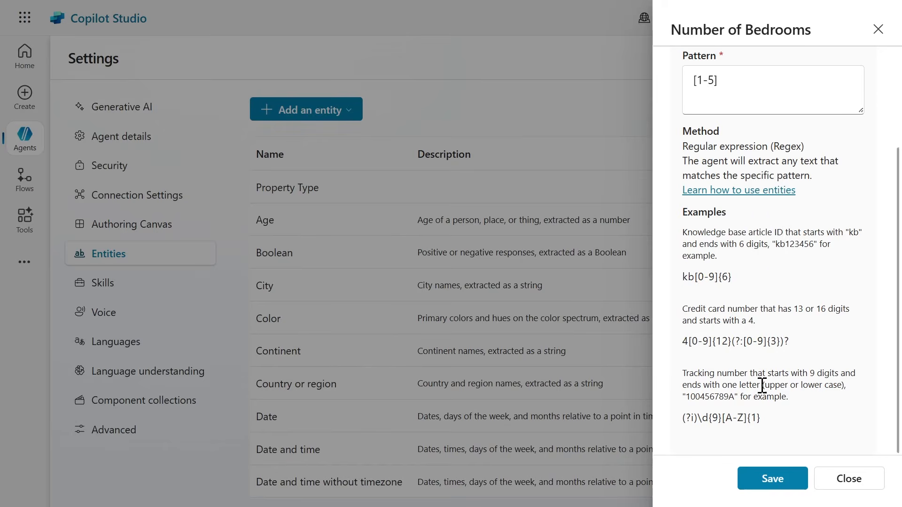
pyautogui.click(796, 482)
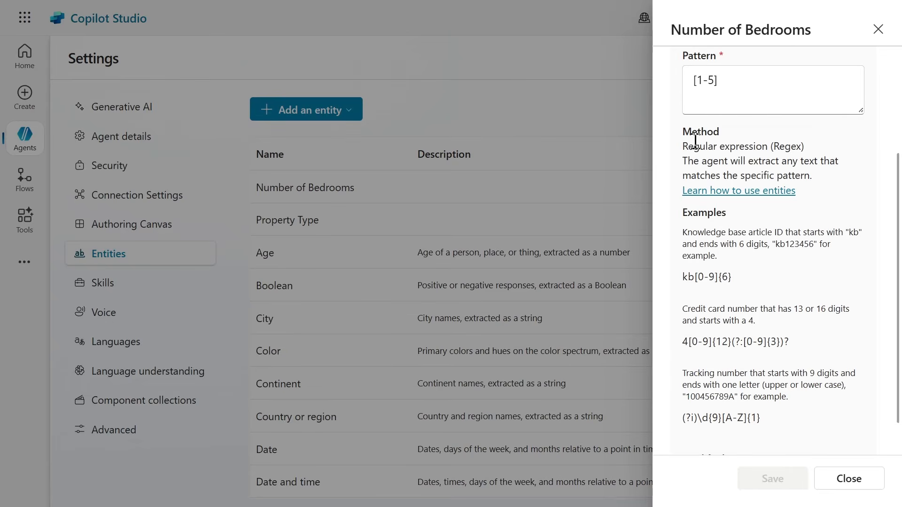
pyautogui.click(849, 478)
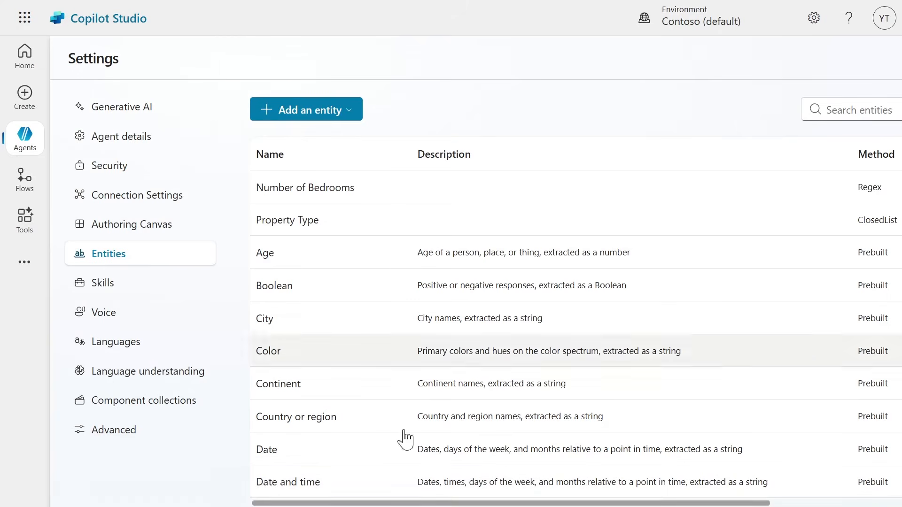
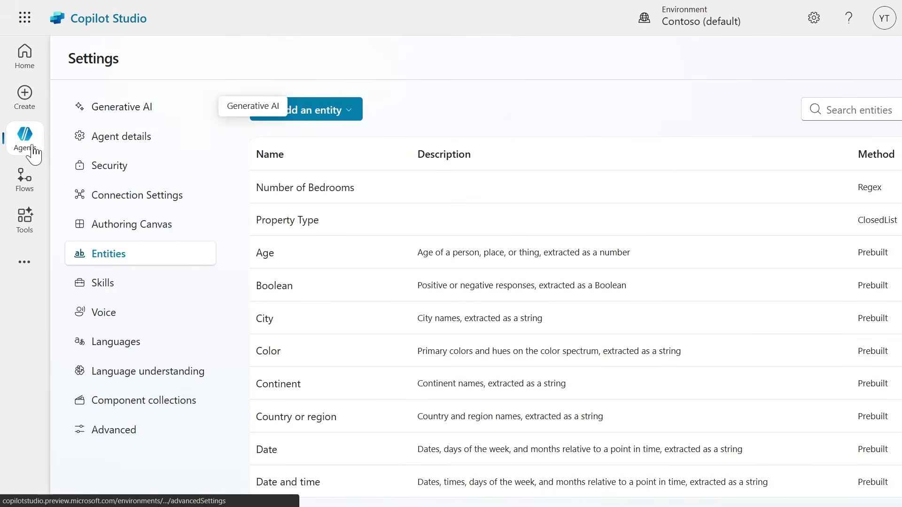
# Open the Book a Real Estate Showing topic of the Real Estate Booking Service agent with the test pane closed.
pyautogui.click(33, 156)
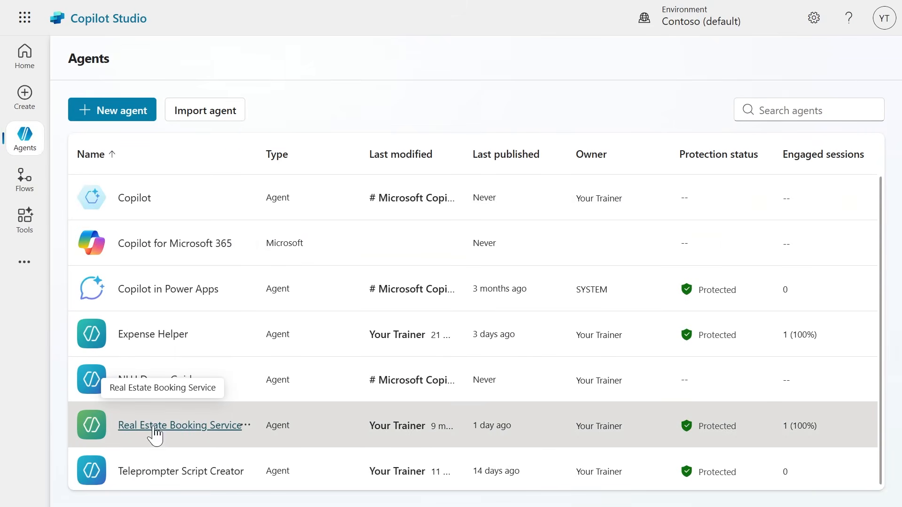
pyautogui.click(170, 425)
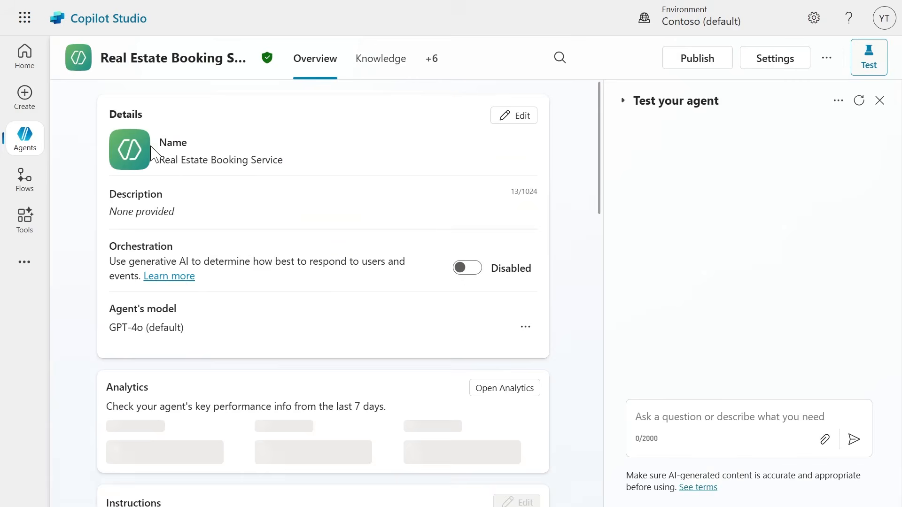
pyautogui.click(433, 59)
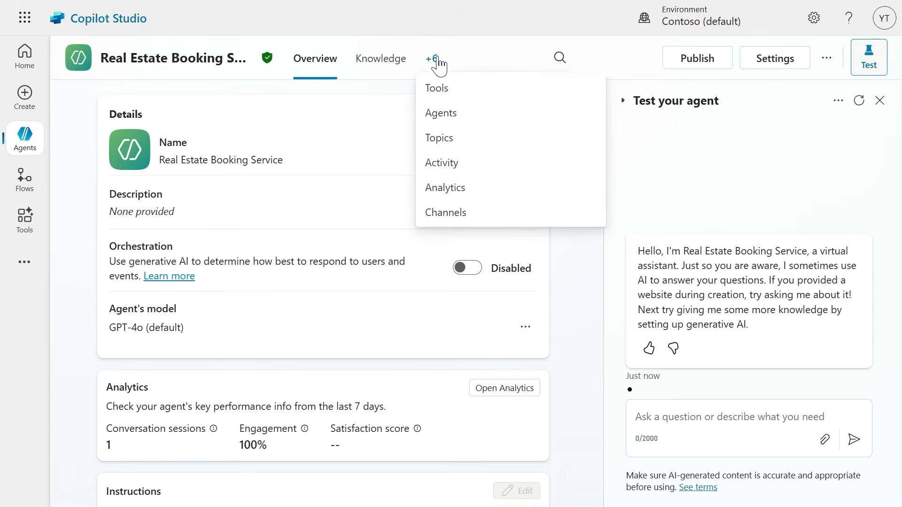
pyautogui.click(438, 149)
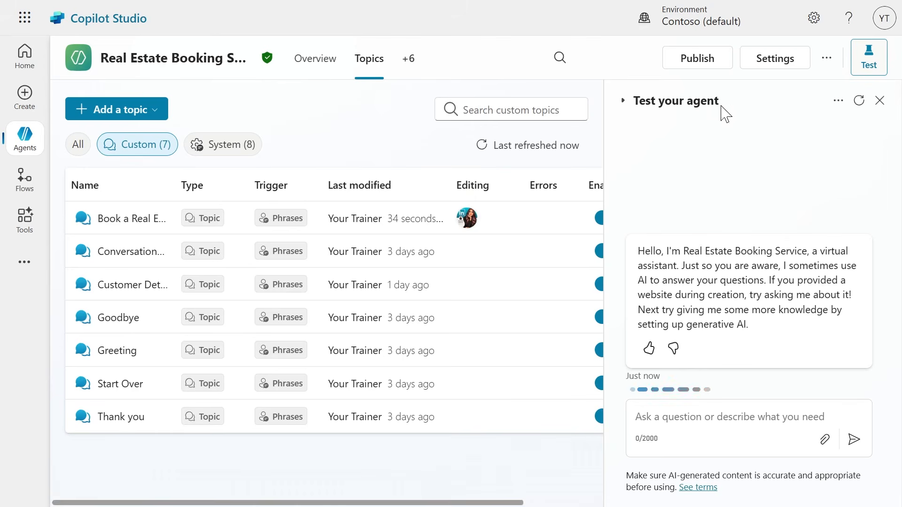
pyautogui.click(880, 100)
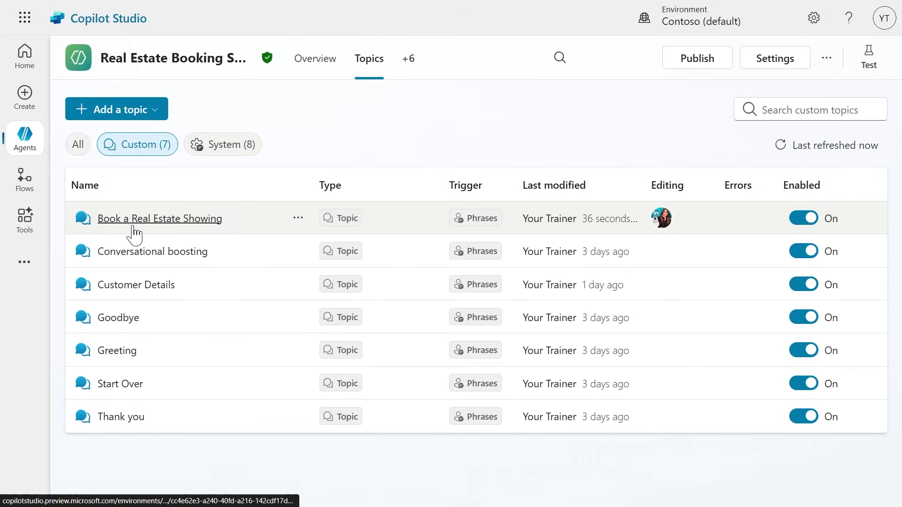
pyautogui.click(201, 229)
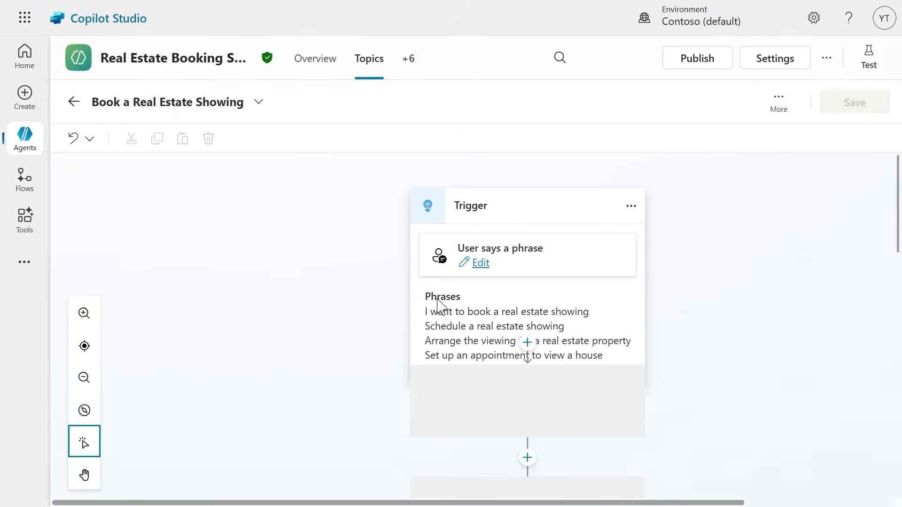
# Set the question "Which property do you want to see?" to identify the Property Type entity.
pyautogui.scroll(-3, 451, 308)
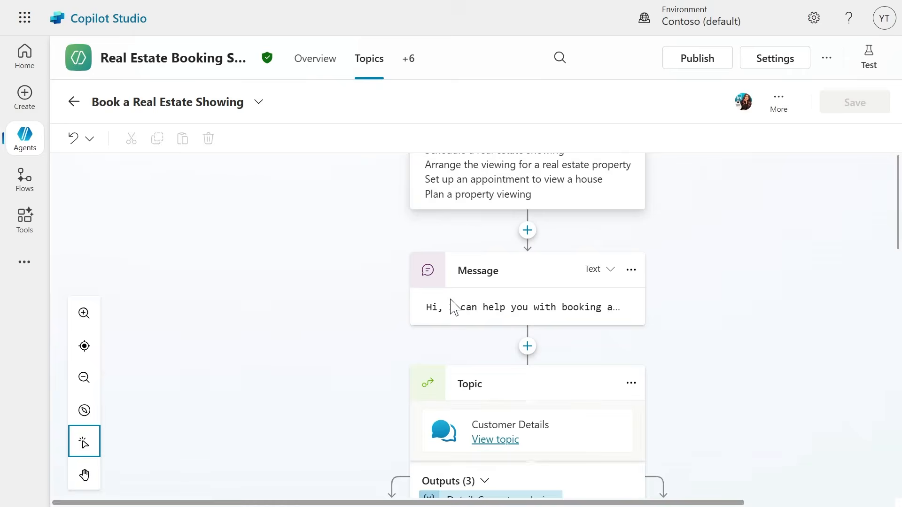
pyautogui.scroll(-3, 479, 318)
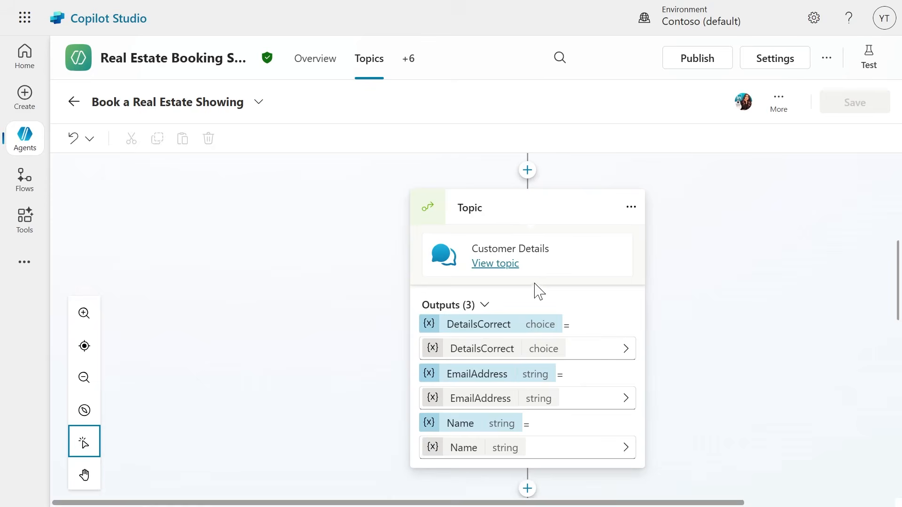
pyautogui.scroll(-10, 538, 292)
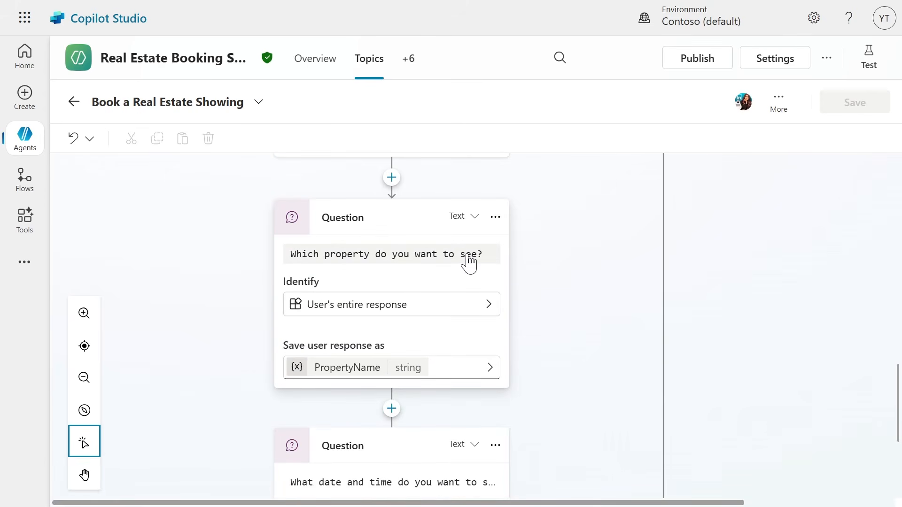
pyautogui.click(373, 312)
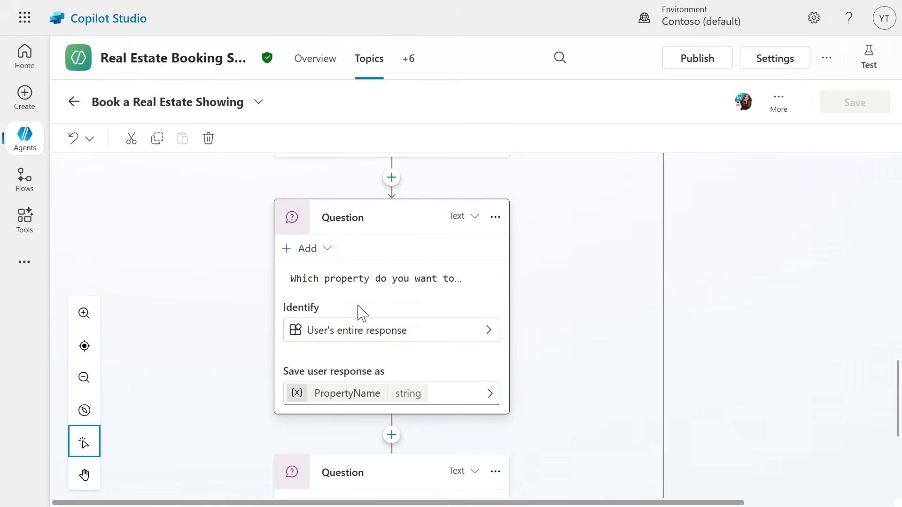
pyautogui.click(366, 342)
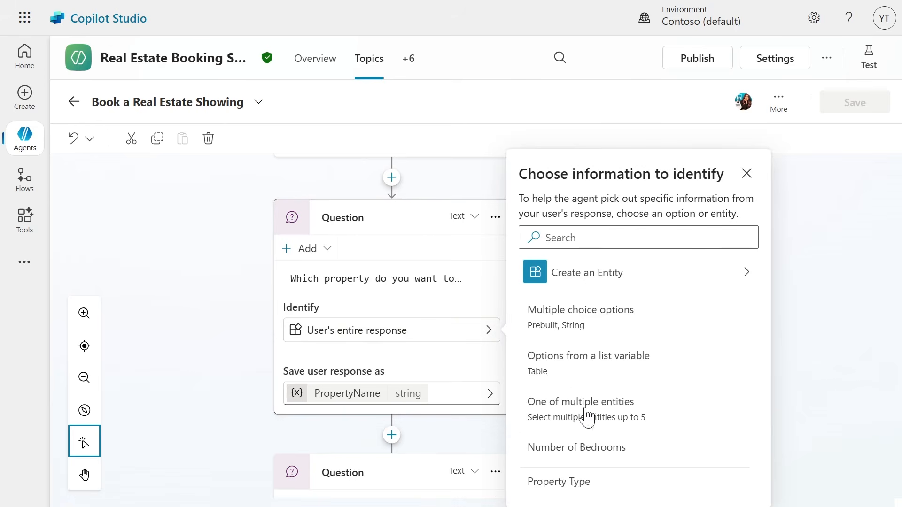
pyautogui.click(537, 480)
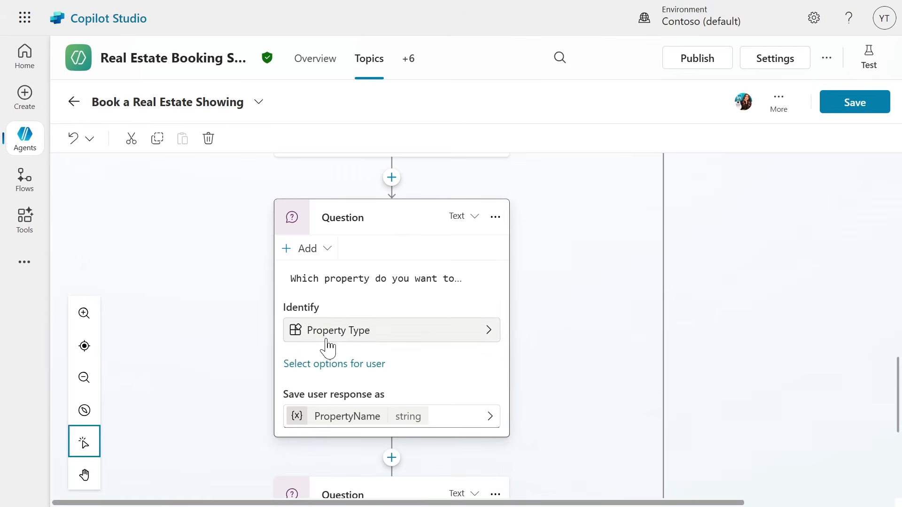
# Display Apartment, Condominium, Duplex and House as user options for the property question.
pyautogui.click(346, 371)
pyautogui.click(417, 239)
pyautogui.click(418, 267)
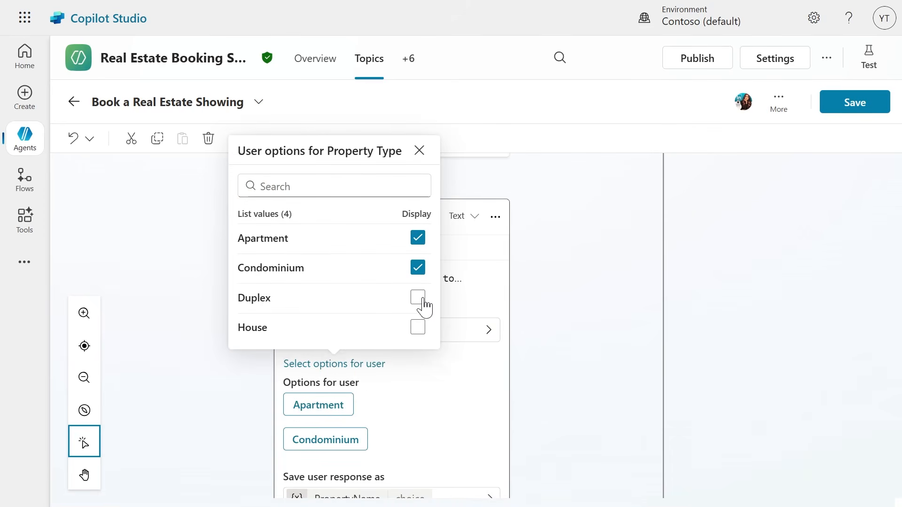
pyautogui.click(418, 297)
pyautogui.click(418, 328)
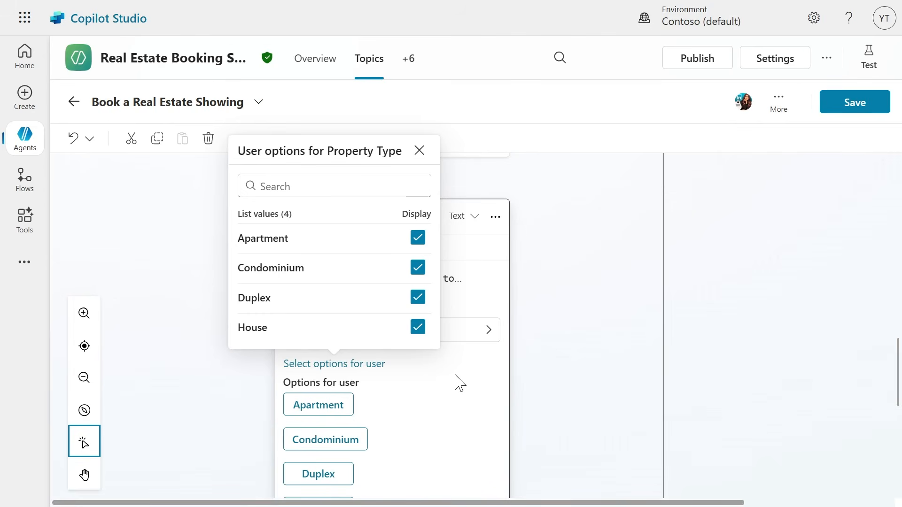
pyautogui.click(458, 383)
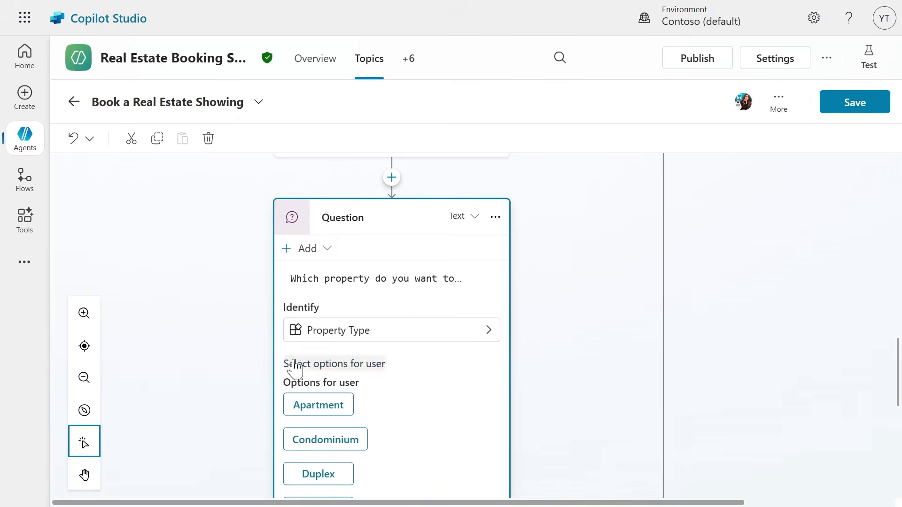
# Rename the variable that stores the property question's response to PropertyType and close its properties.
pyautogui.scroll(-4, 302, 407)
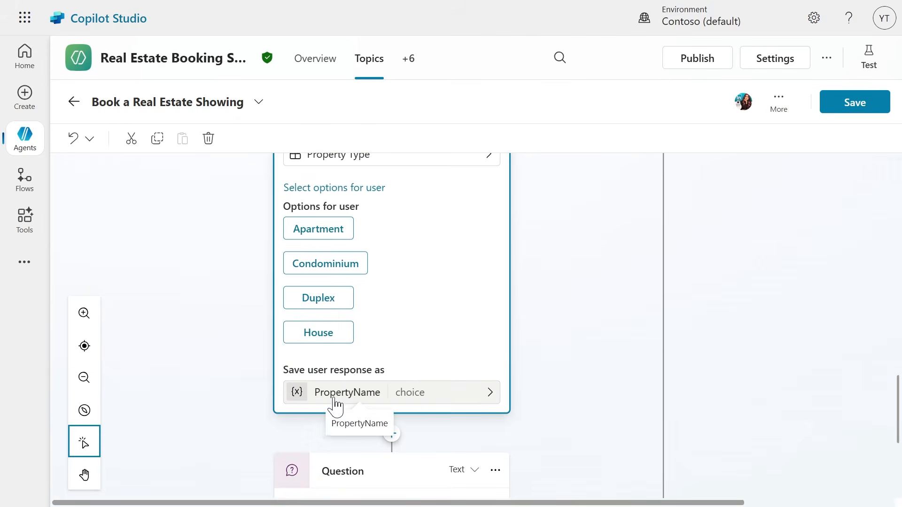
pyautogui.click(334, 398)
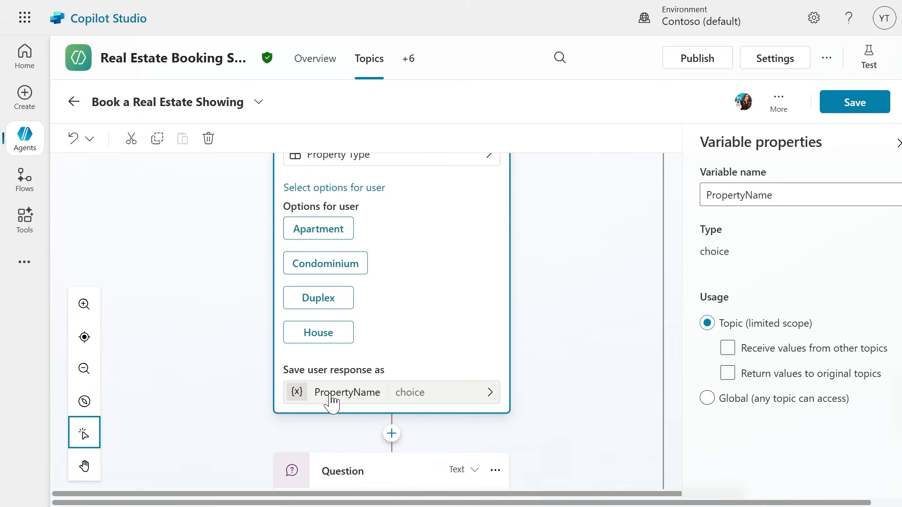
pyautogui.click(778, 202)
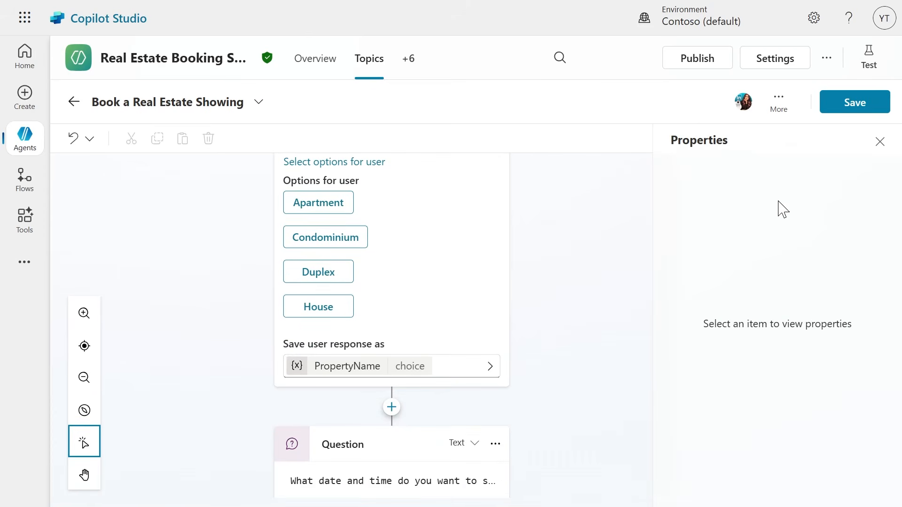
pyautogui.click(326, 368)
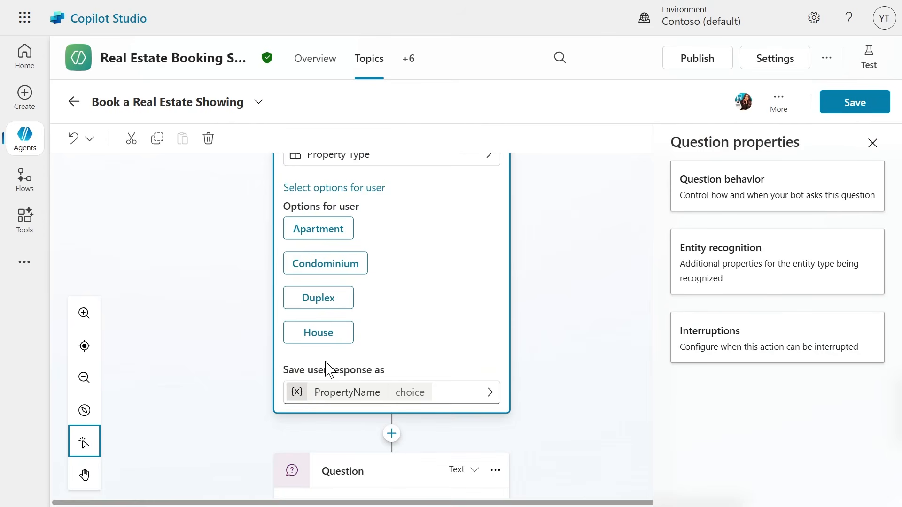
pyautogui.click(320, 395)
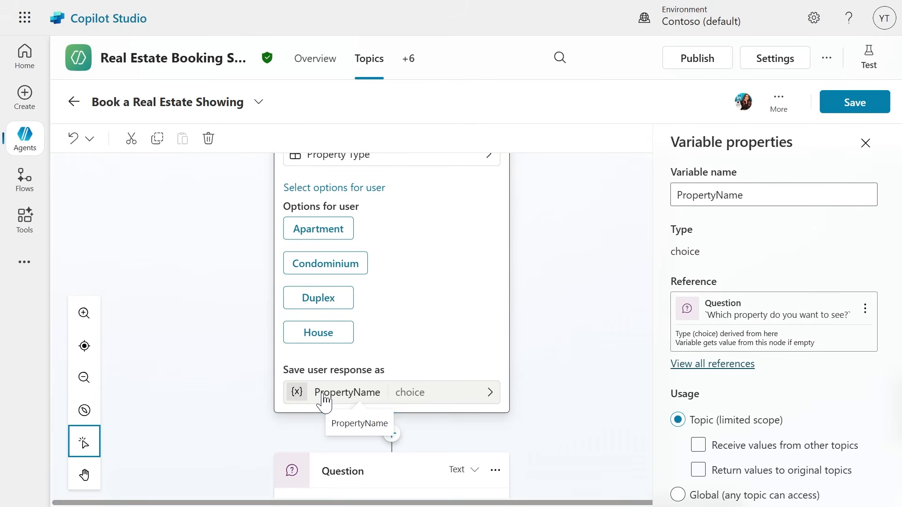
pyautogui.click(760, 197)
pyautogui.moveTo(760, 197); pyautogui.dragTo(717, 202)
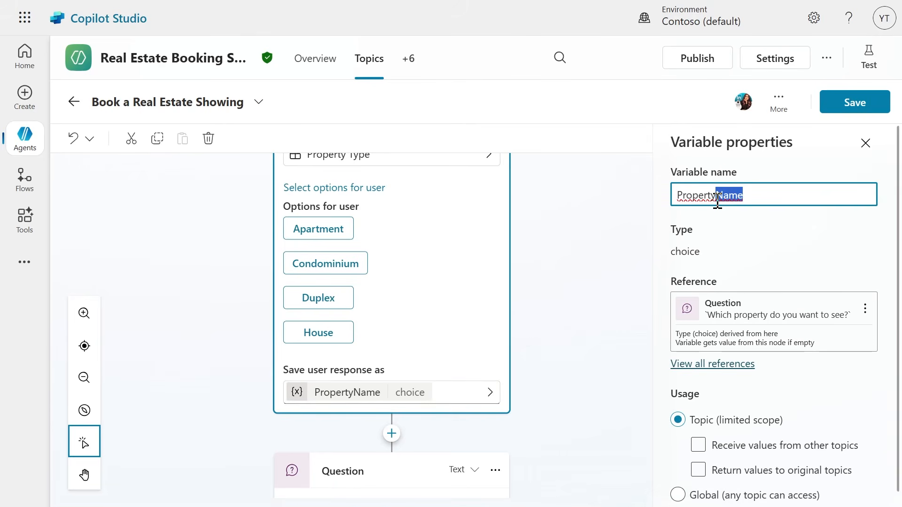
pyautogui.write('Typ')
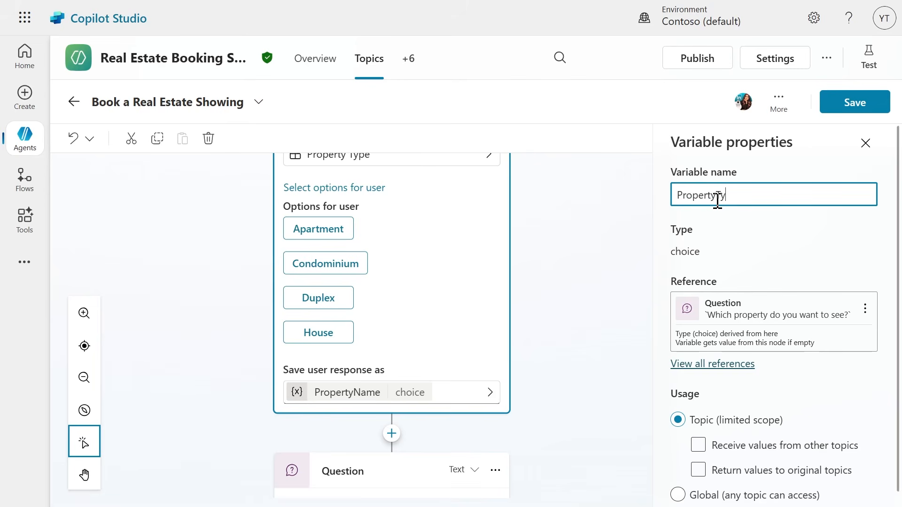
pyautogui.click(797, 366)
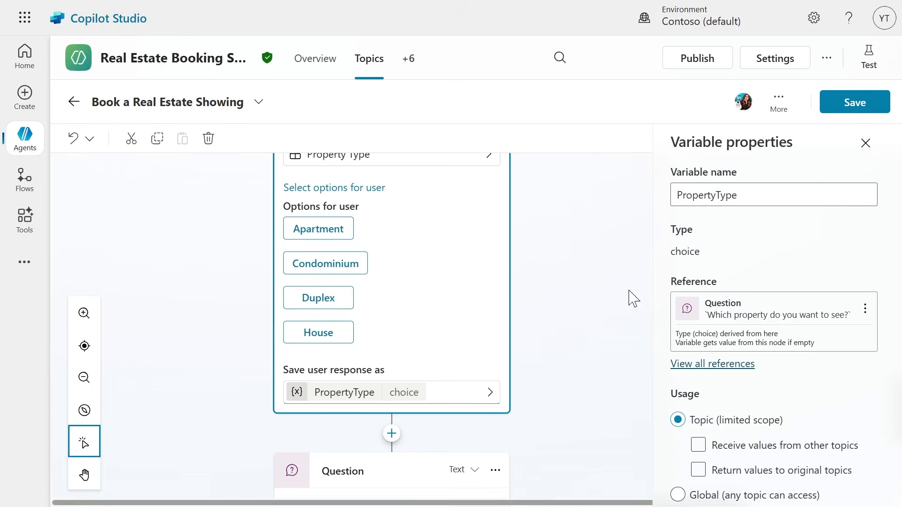
pyautogui.click(866, 143)
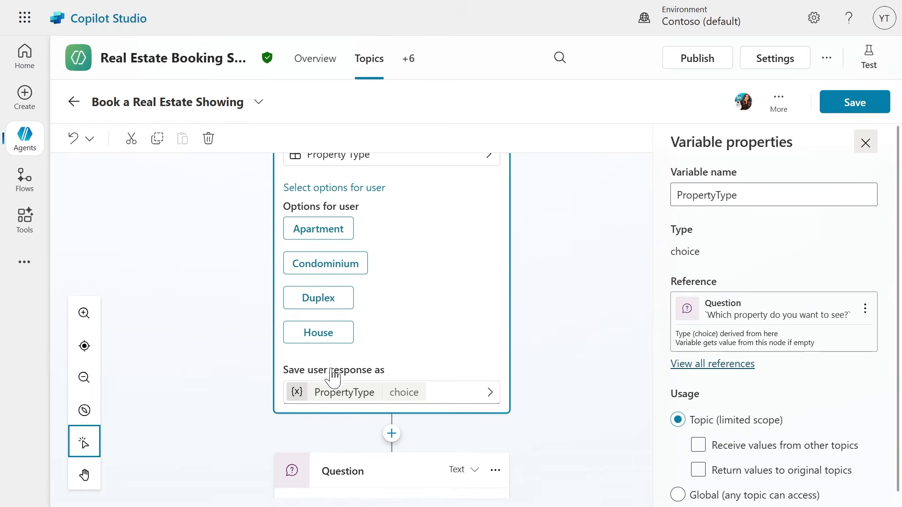
# Add a question node after the property question with the message "How many bedrooms do you need?".
pyautogui.scroll(-3, 368, 362)
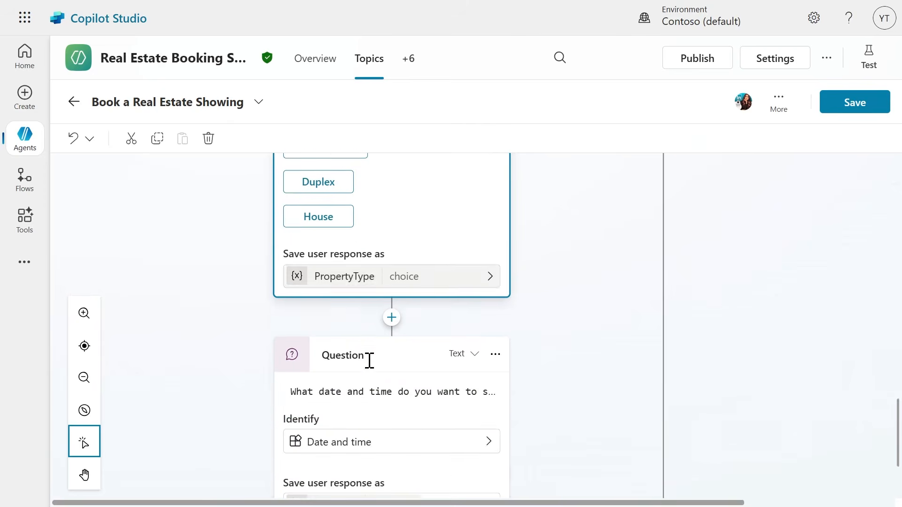
pyautogui.click(392, 316)
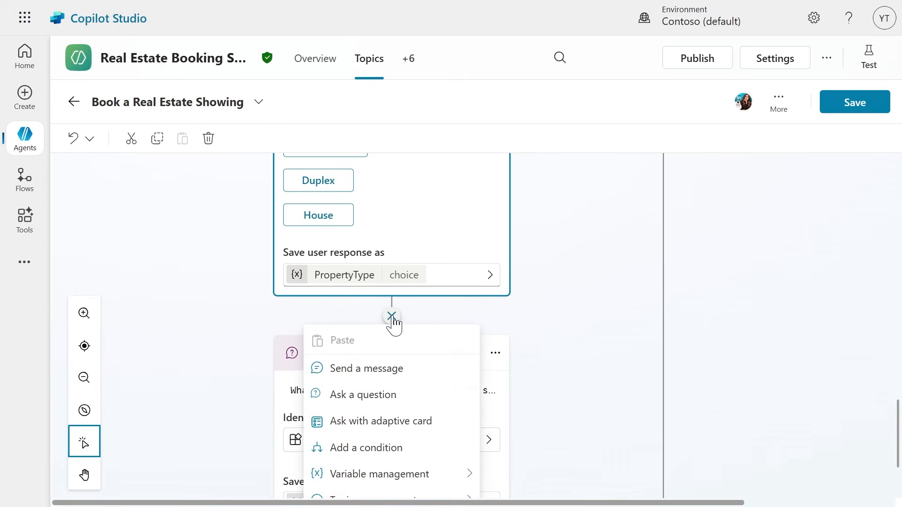
pyautogui.scroll(-2, 375, 385)
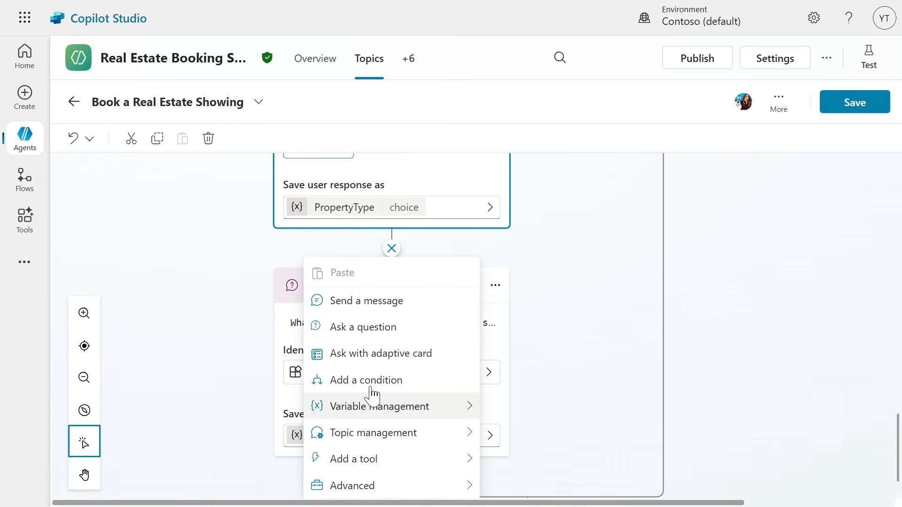
pyautogui.click(368, 334)
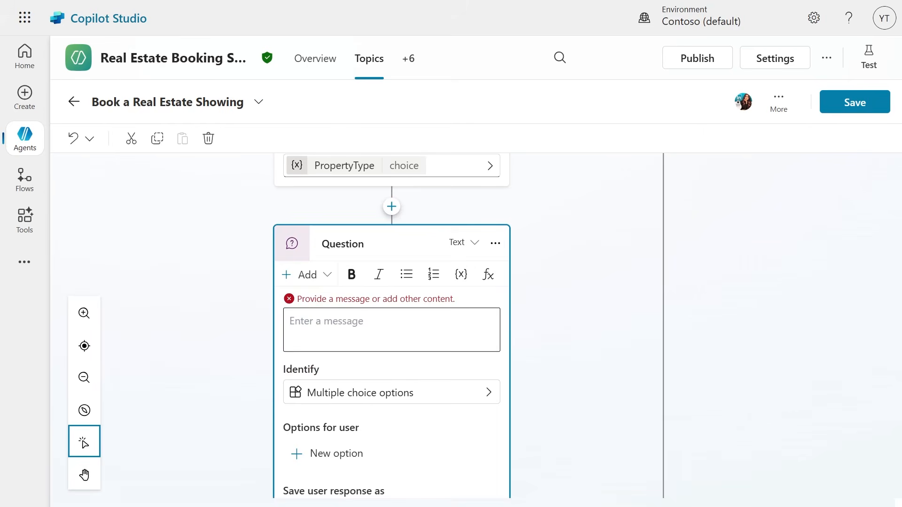
pyautogui.click(324, 321)
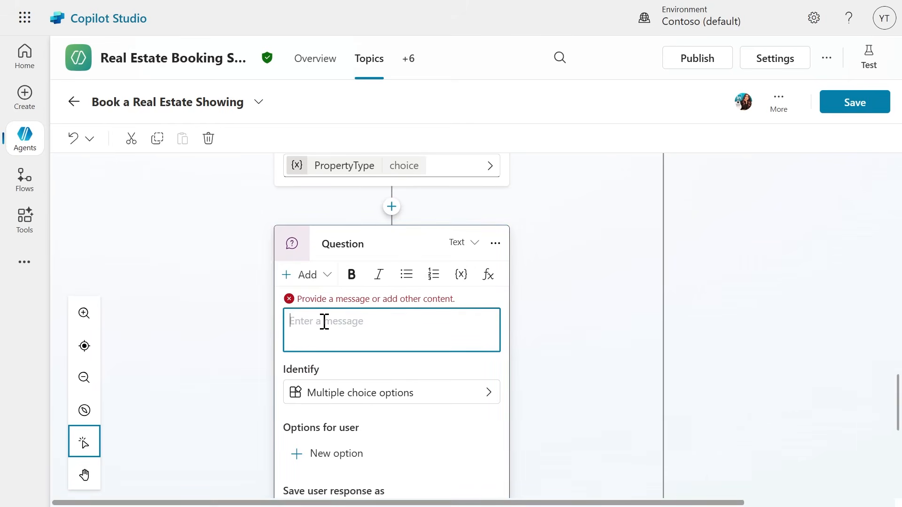
pyautogui.write('How many bedrooms do you need?')
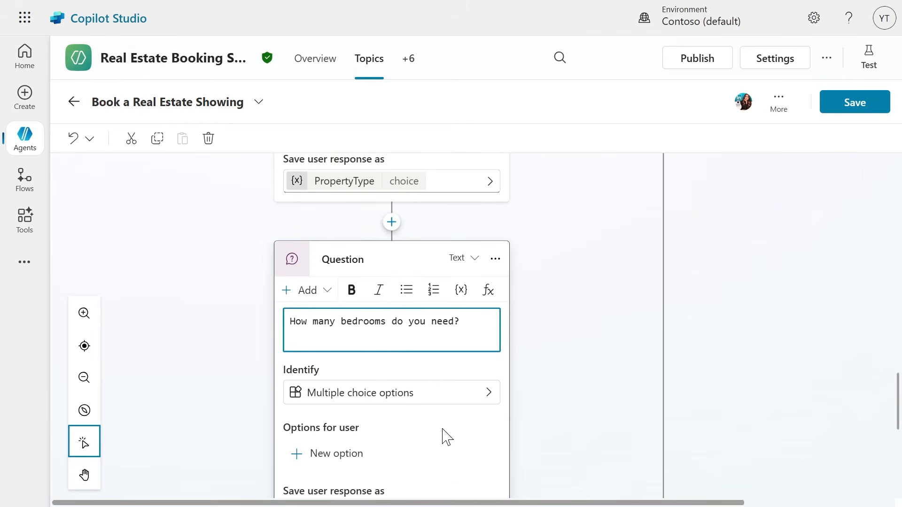
# Set the bedrooms question to identify the Number of Bedrooms entity.
pyautogui.click(388, 393)
pyautogui.click(393, 376)
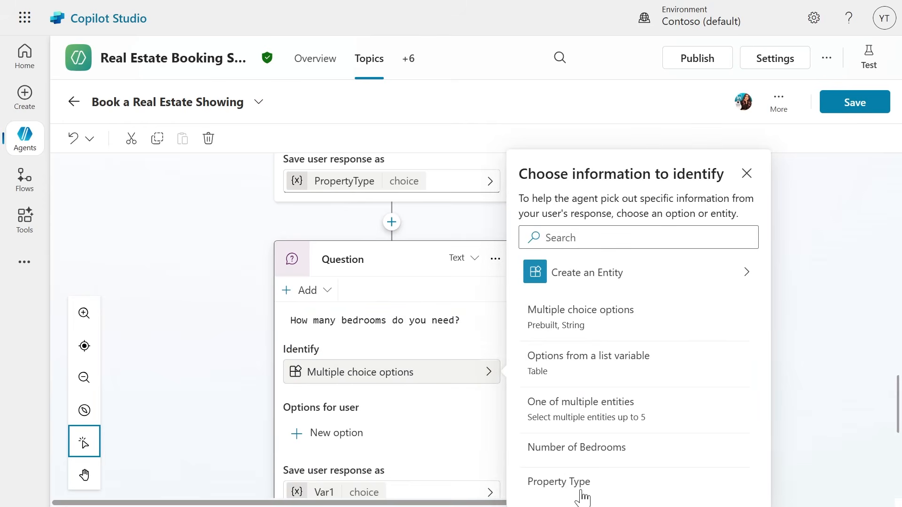
pyautogui.click(570, 452)
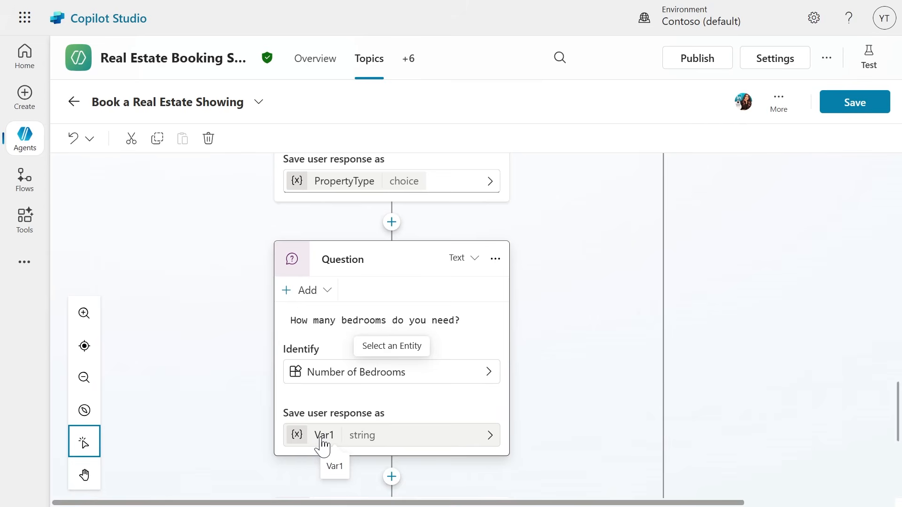
# Rename the variable that stores the bedrooms question's response to NumberofBedrooms.
pyautogui.click(323, 437)
pyautogui.moveTo(711, 187); pyautogui.dragTo(672, 199)
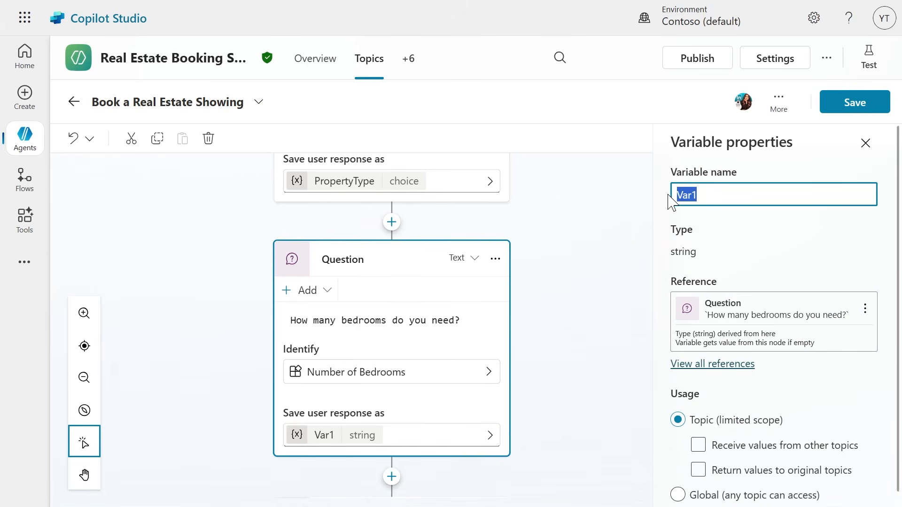
pyautogui.write('NumberofBedrooms')
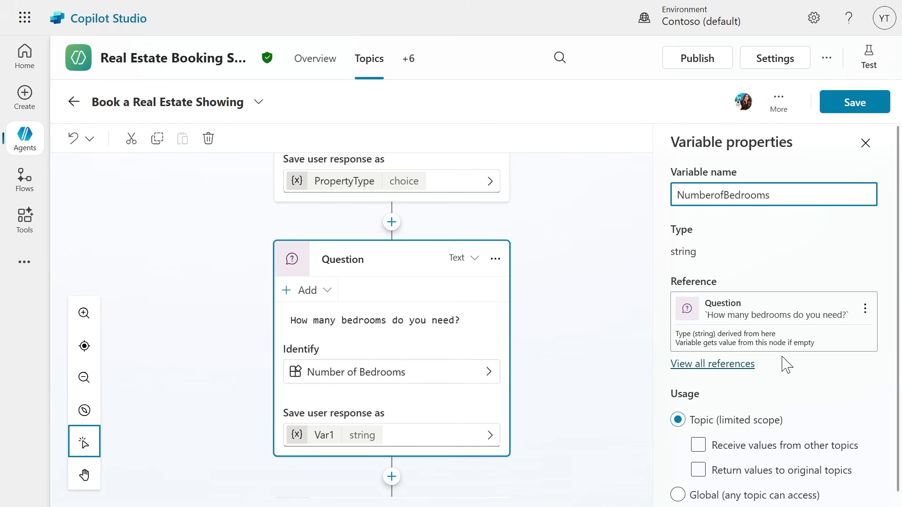
# Save the topic and review its property type and bedrooms questions.
pyautogui.click(840, 109)
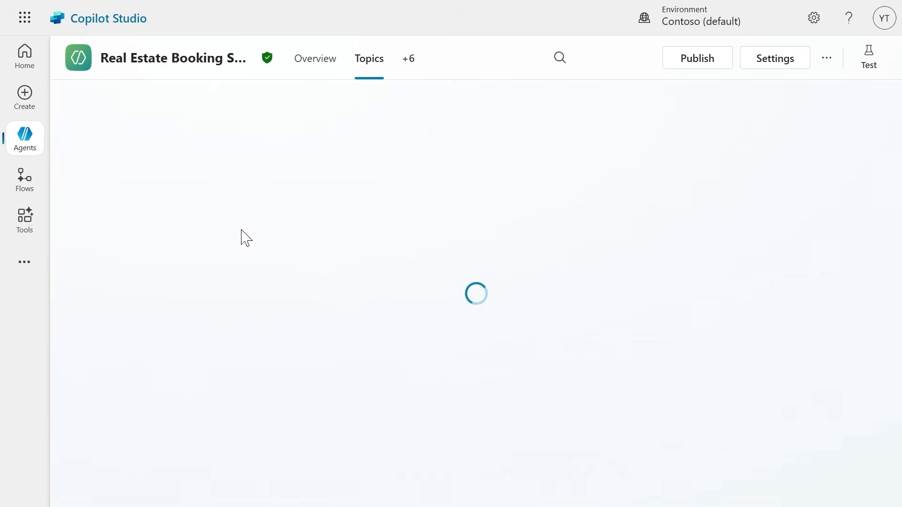
pyautogui.scroll(-15, 412, 310)
pyautogui.scroll(4, 415, 334)
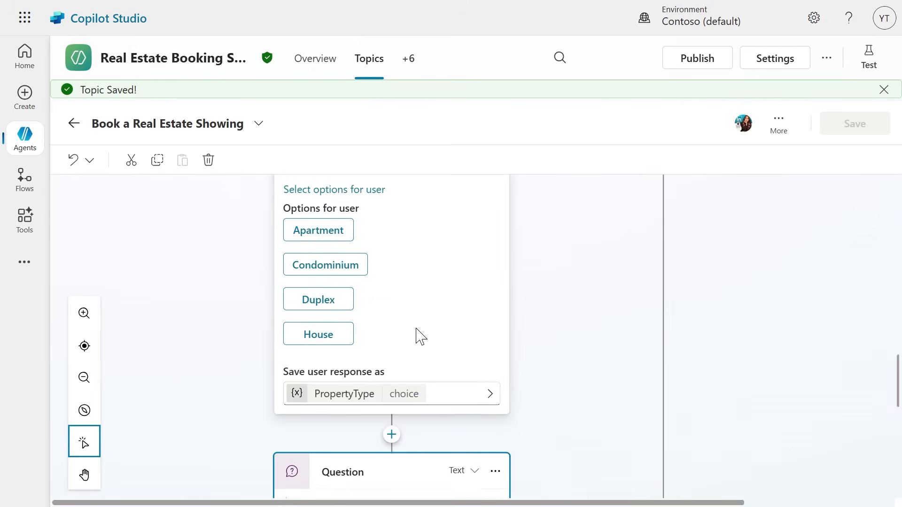
pyautogui.scroll(1, 417, 330)
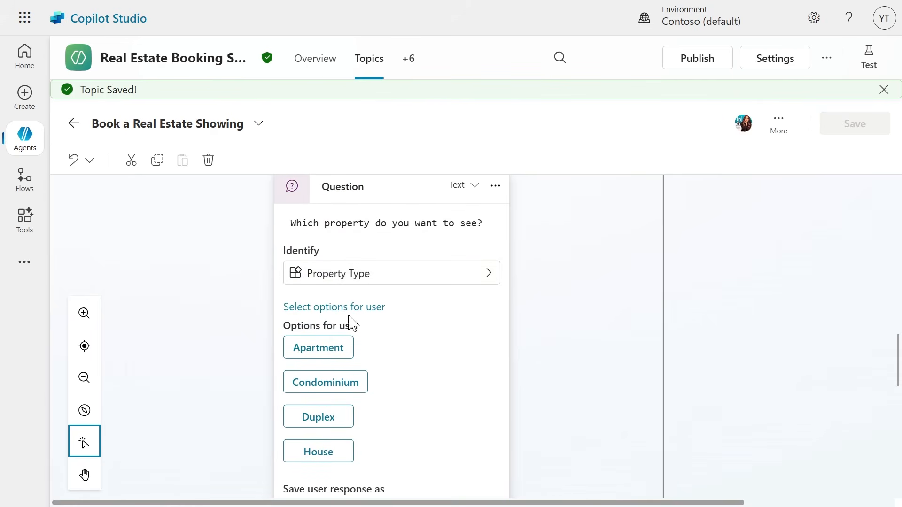
pyautogui.scroll(-8, 296, 418)
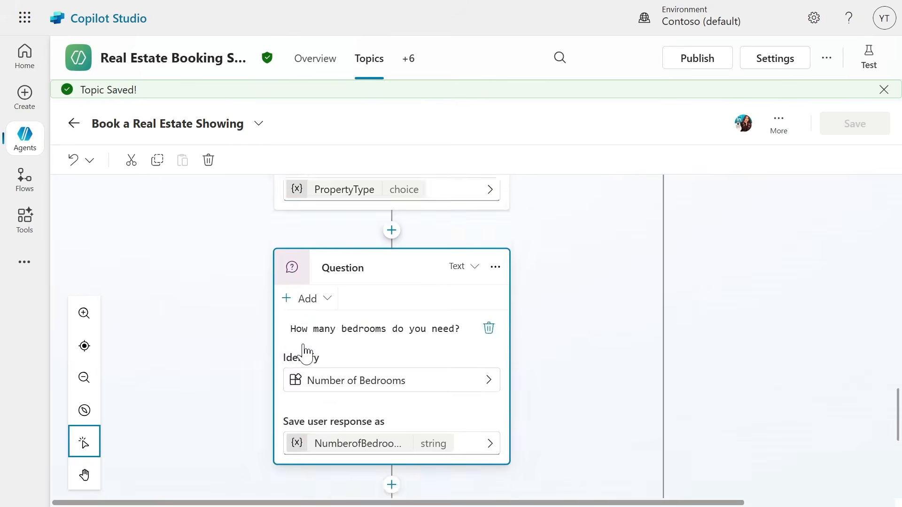
pyautogui.scroll(1, 304, 209)
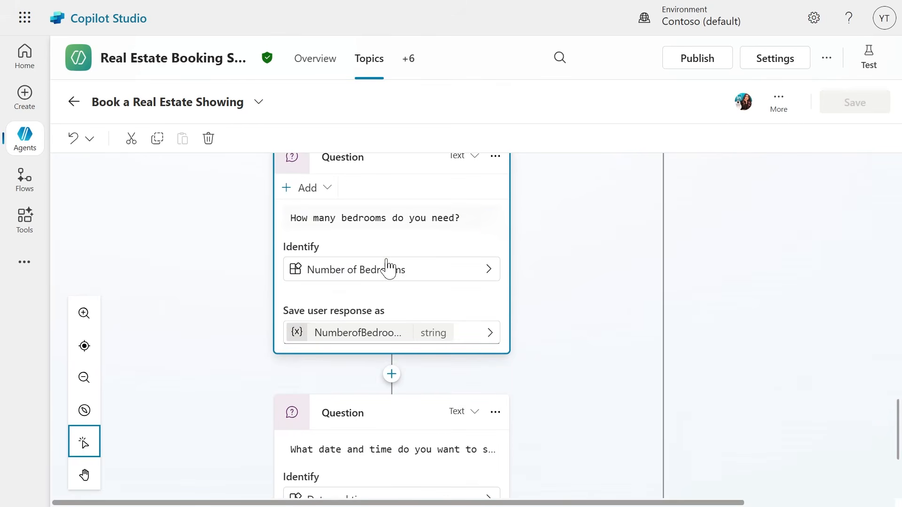